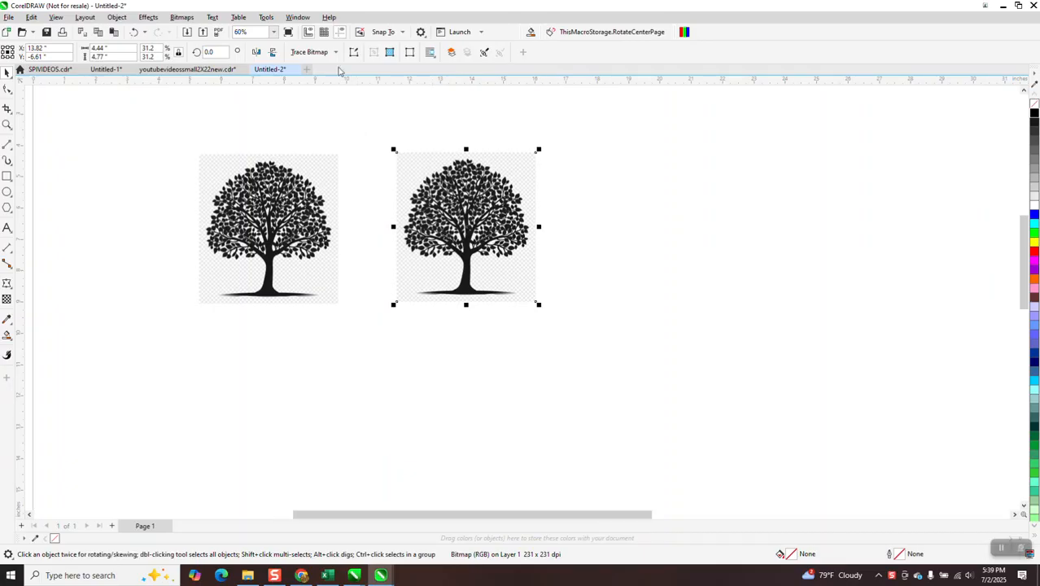
- Outline-trace the selected tree bitmap as Clipart with the default settings and offset the traced group 6 inches right of the original
{"action": "left_click", "coordinate": [335, 54]}
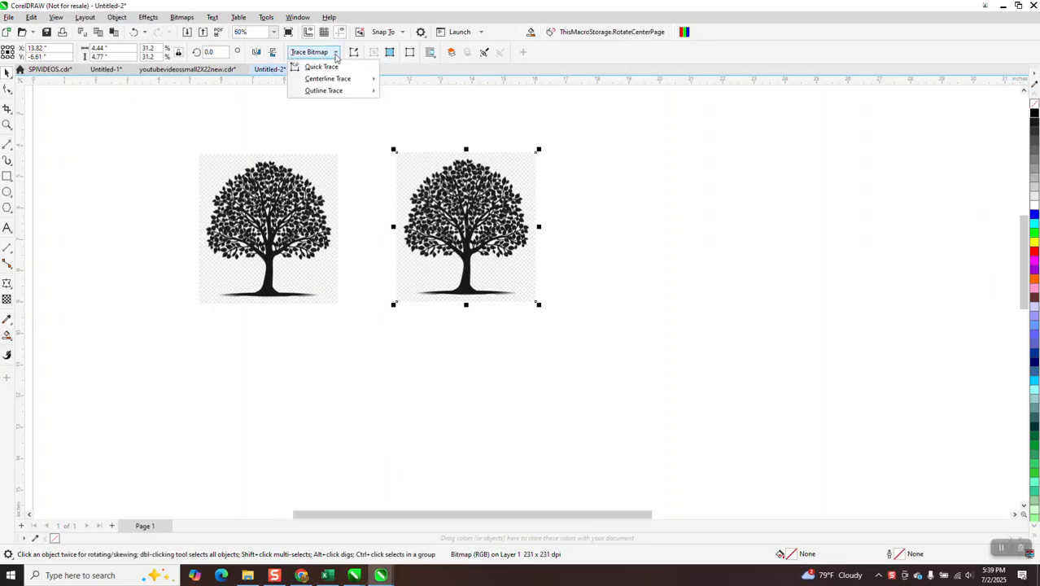
{"action": "mouse_move", "coordinate": [331, 93]}
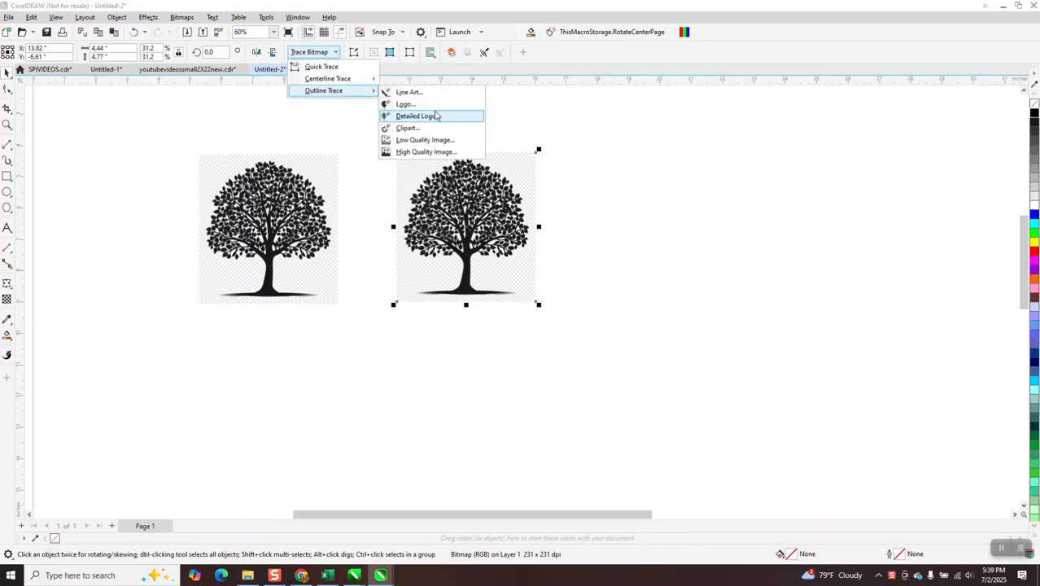
{"action": "left_click", "coordinate": [408, 130]}
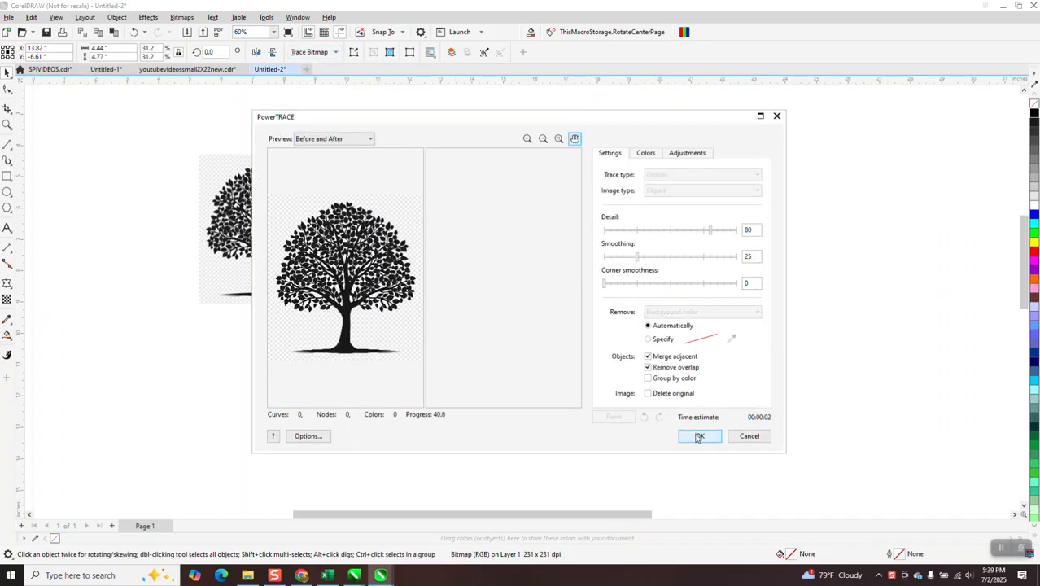
{"action": "left_click", "coordinate": [698, 437]}
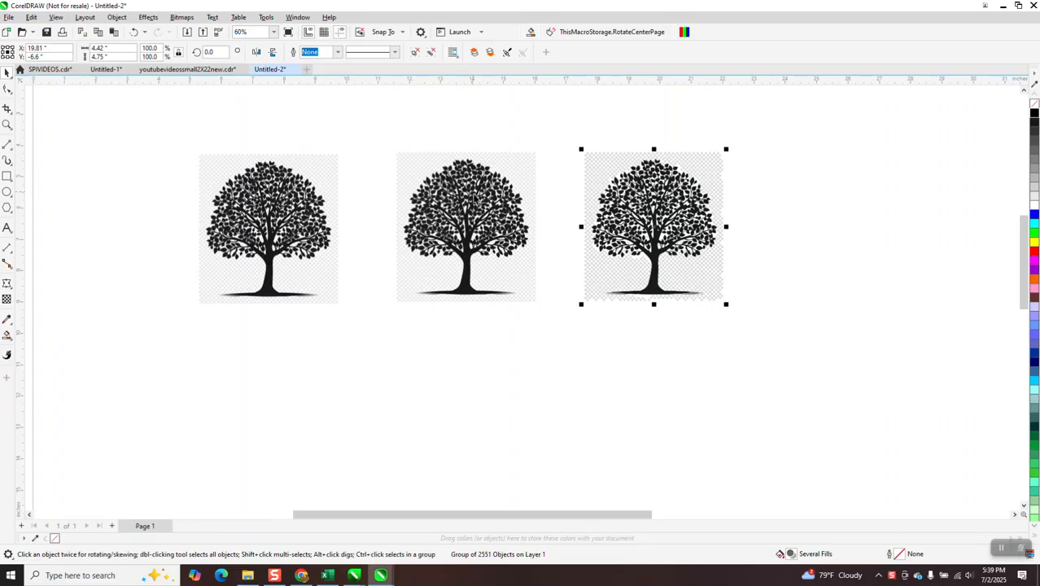
- Trace the middle tree bitmap again as Clipart, removing the color from the entire image, and move the result 6 inches down
{"action": "left_click", "coordinate": [473, 198]}
{"action": "left_click", "coordinate": [337, 53]}
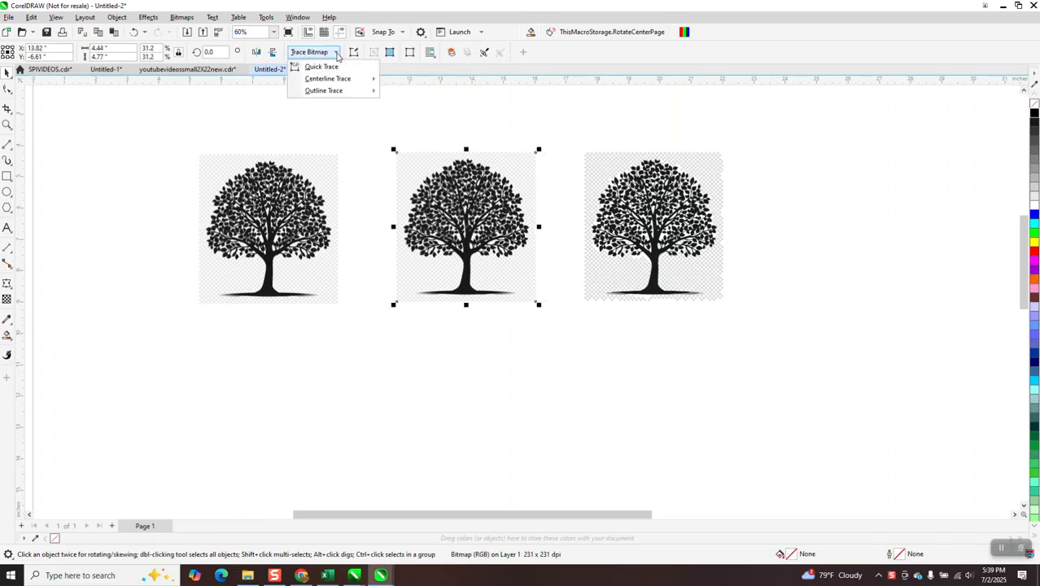
{"action": "mouse_move", "coordinate": [333, 91]}
{"action": "left_click", "coordinate": [409, 132]}
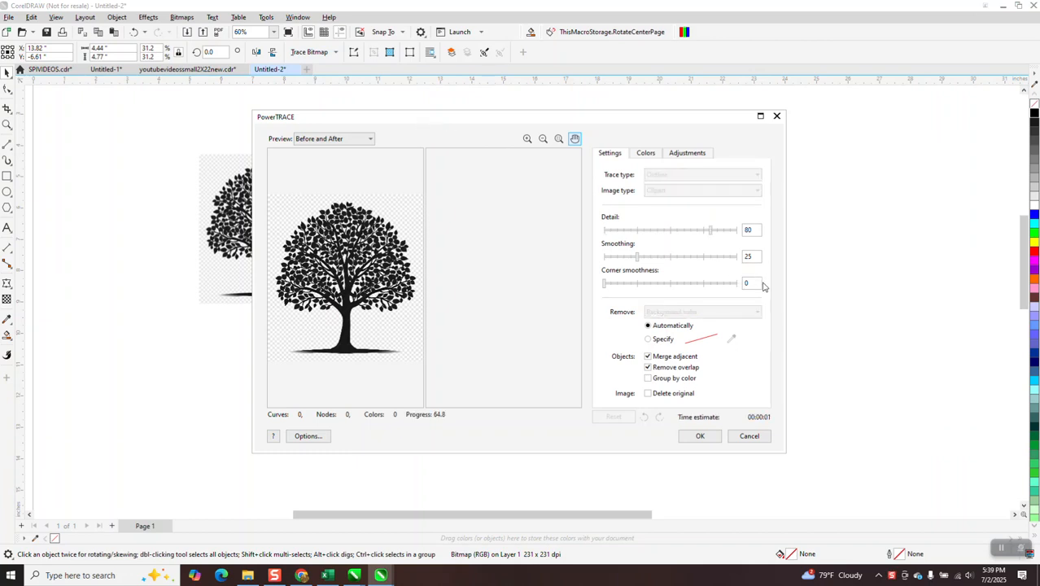
{"action": "left_click", "coordinate": [755, 312]}
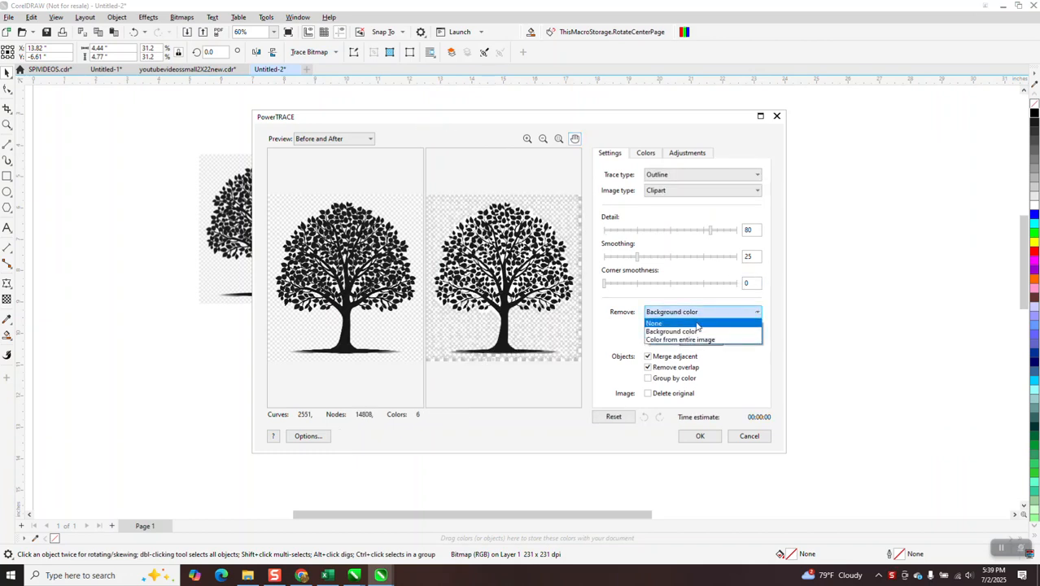
{"action": "left_click", "coordinate": [668, 341]}
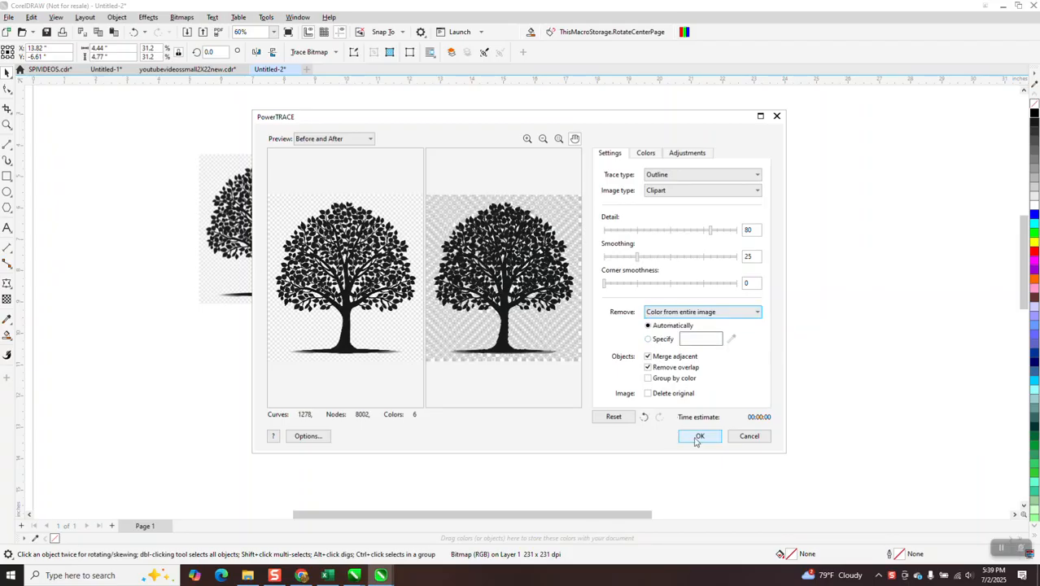
{"action": "left_click", "coordinate": [699, 436]}
{"action": "key", "text": "shift+Down"}
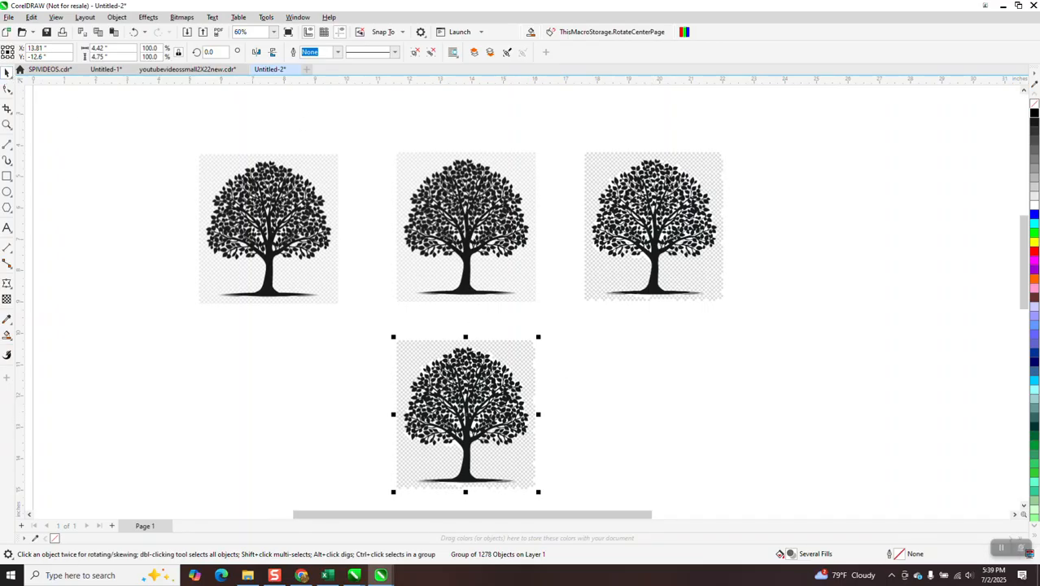
- Ungroup the first traced tree, the one beside the two bitmaps
{"action": "left_click", "coordinate": [6, 125]}
{"action": "left_click_drag", "start_coordinate": [580, 149], "coordinate": [808, 312]}
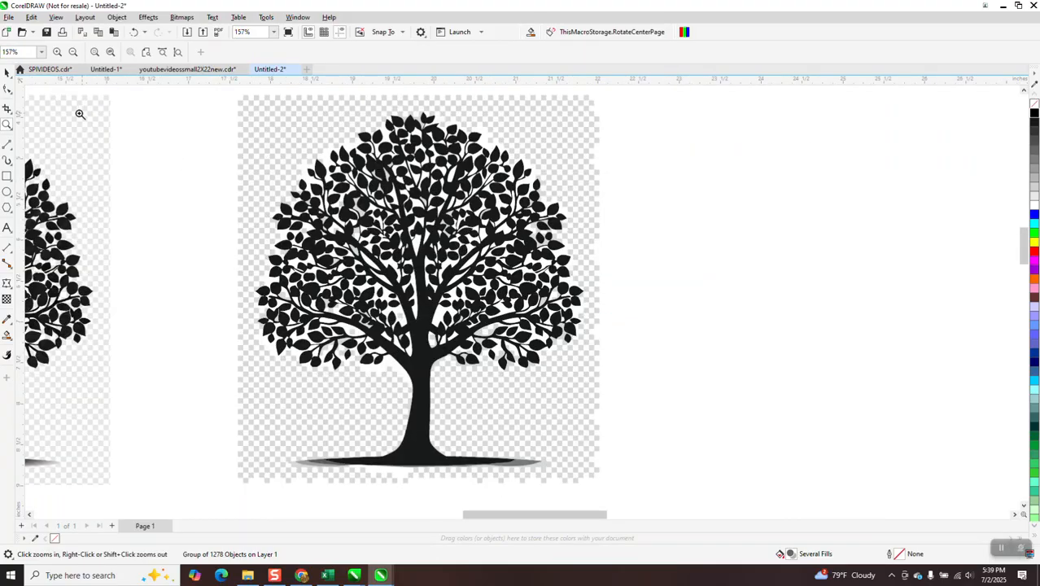
{"action": "left_click", "coordinate": [7, 72]}
{"action": "left_click", "coordinate": [389, 154]}
{"action": "left_click", "coordinate": [118, 18]}
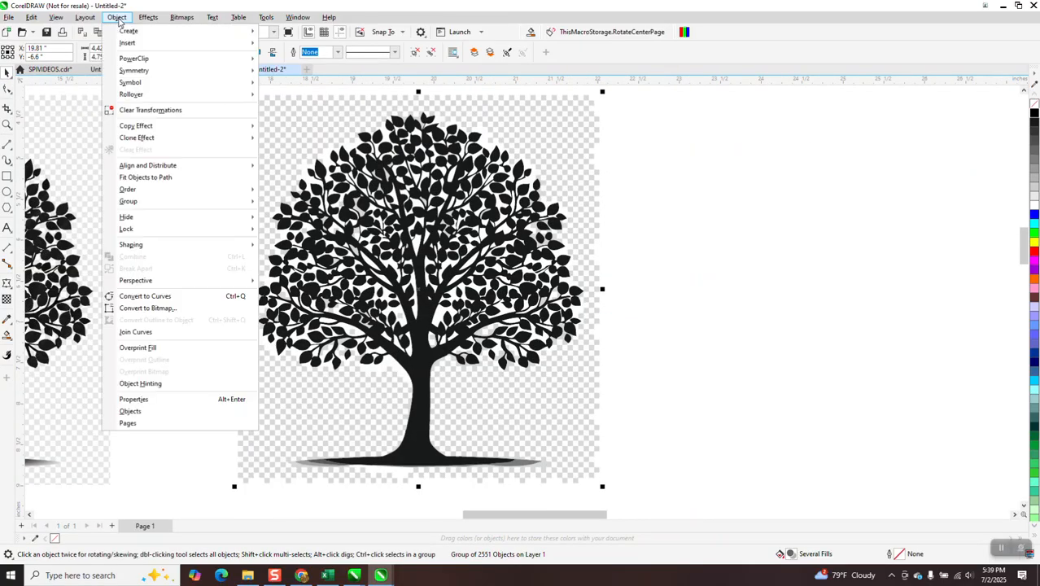
{"action": "mouse_move", "coordinate": [130, 204]}
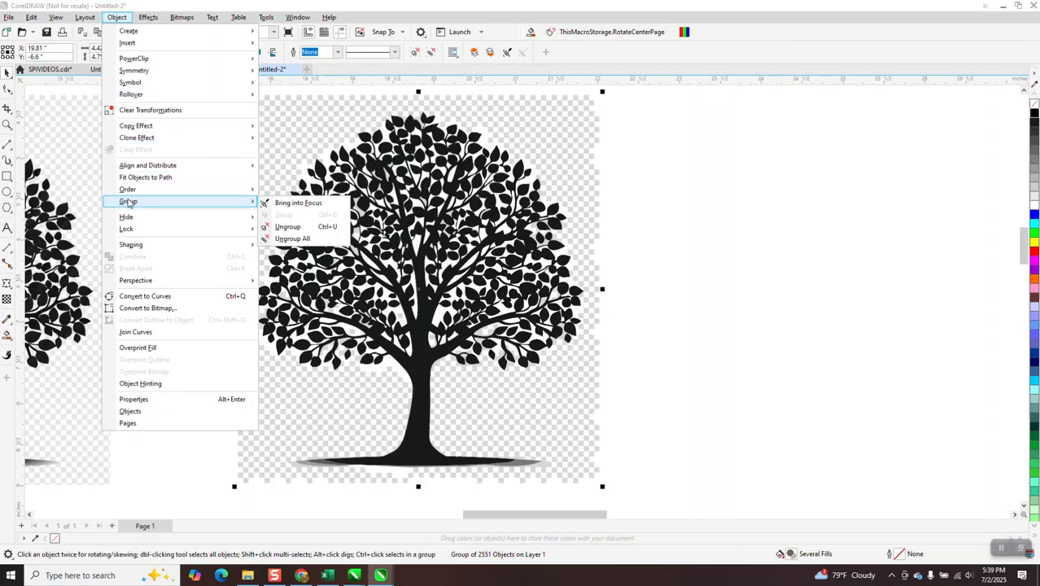
{"action": "left_click", "coordinate": [289, 226]}
- Move only the black tree curve of the ungrouped trace 6 inches to the right, off its background pieces
{"action": "left_click", "coordinate": [657, 157]}
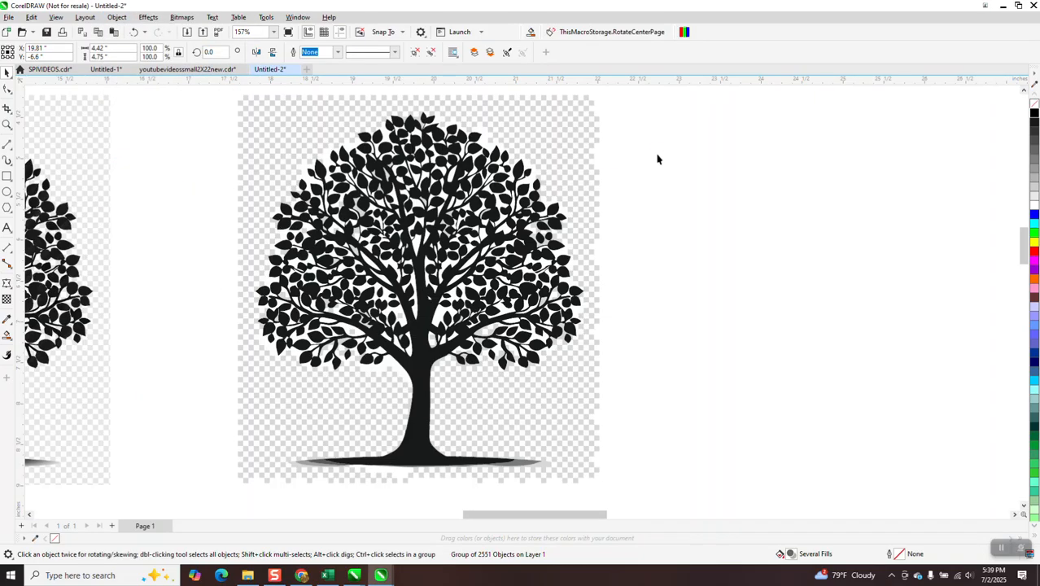
{"action": "left_click", "coordinate": [493, 217]}
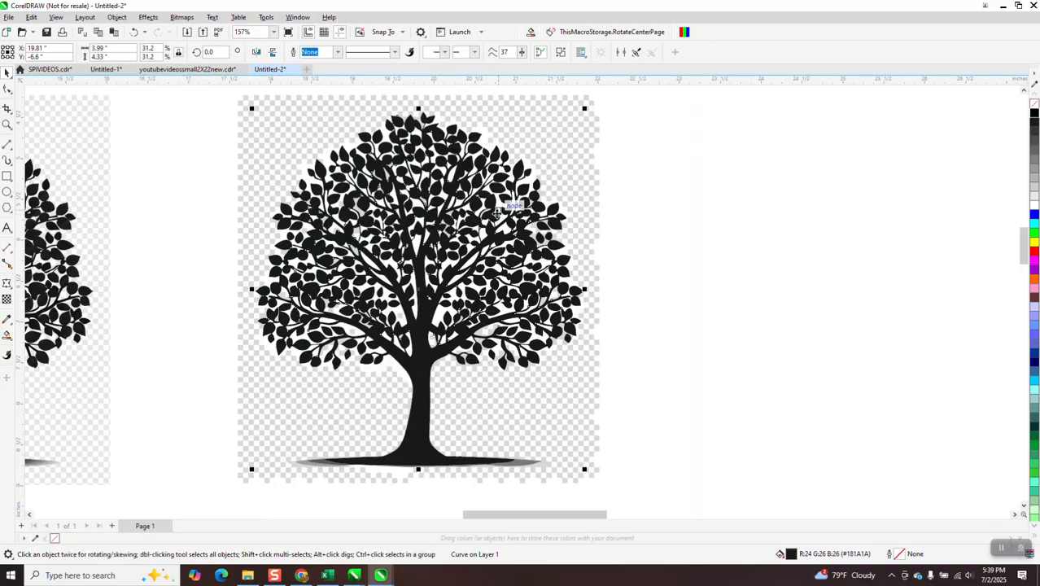
{"action": "key", "text": "Right"}
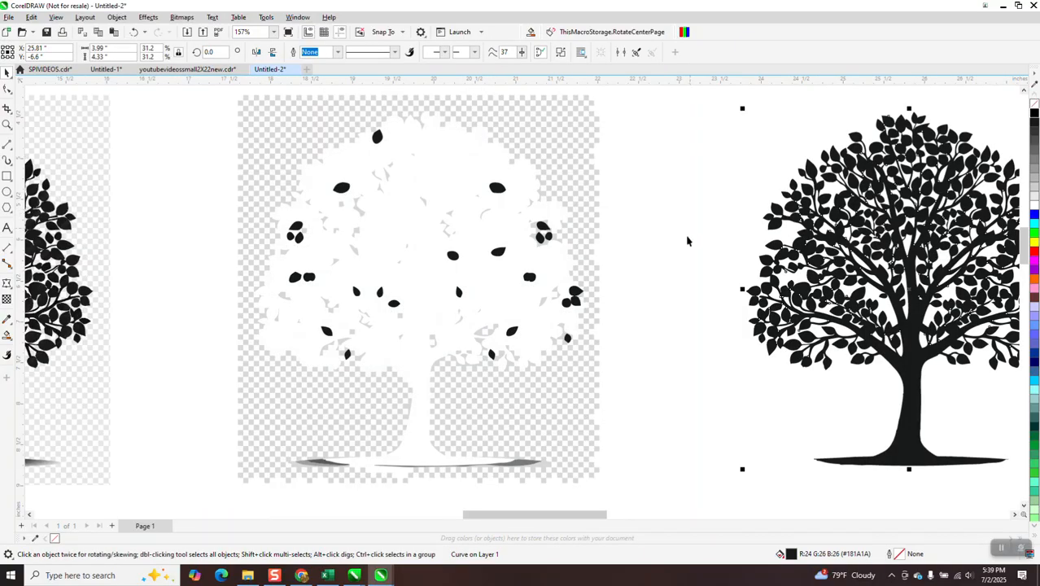
- Delete both tree bitmaps and the second trace, keeping the ungrouped background pieces and the separated black tree
{"action": "scroll", "coordinate": [614, 205], "scroll_direction": "down", "scroll_amount": 2}
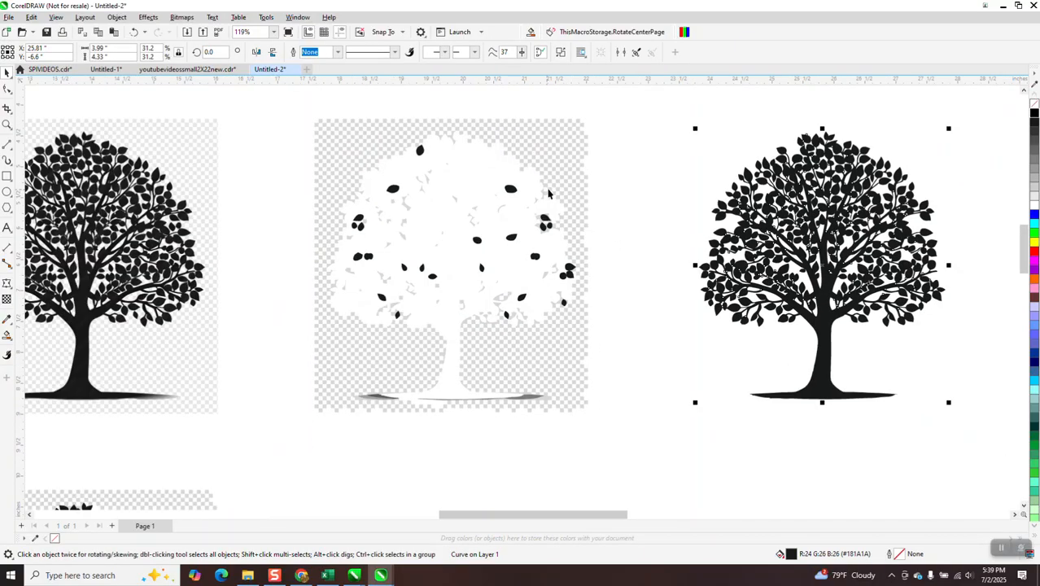
{"action": "scroll", "coordinate": [638, 206], "scroll_direction": "down", "scroll_amount": 2}
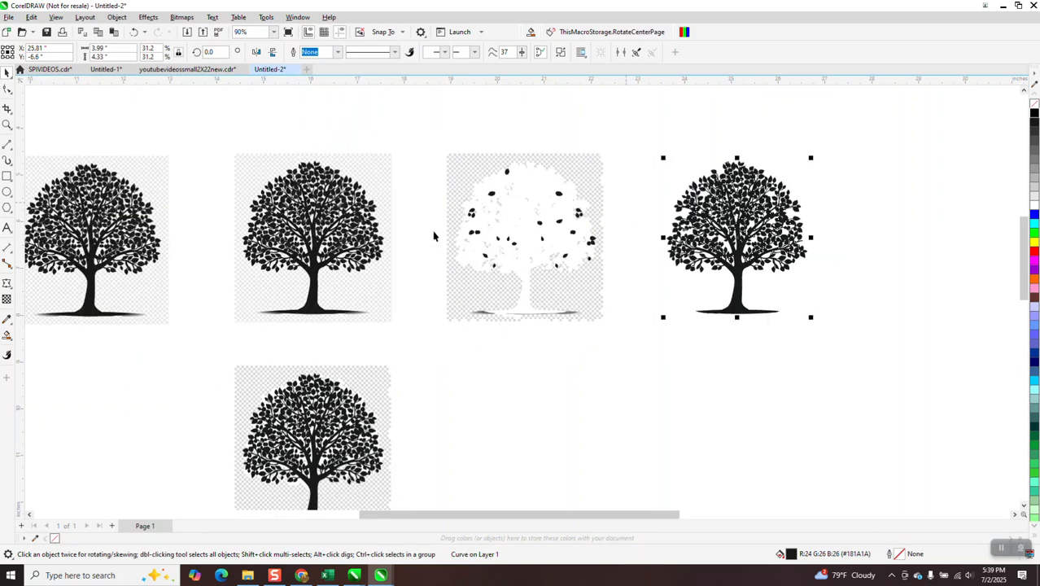
{"action": "scroll", "coordinate": [236, 188], "scroll_direction": "down", "scroll_amount": 2}
{"action": "left_click_drag", "start_coordinate": [65, 144], "coordinate": [389, 454]}
{"action": "key", "text": "Delete"}
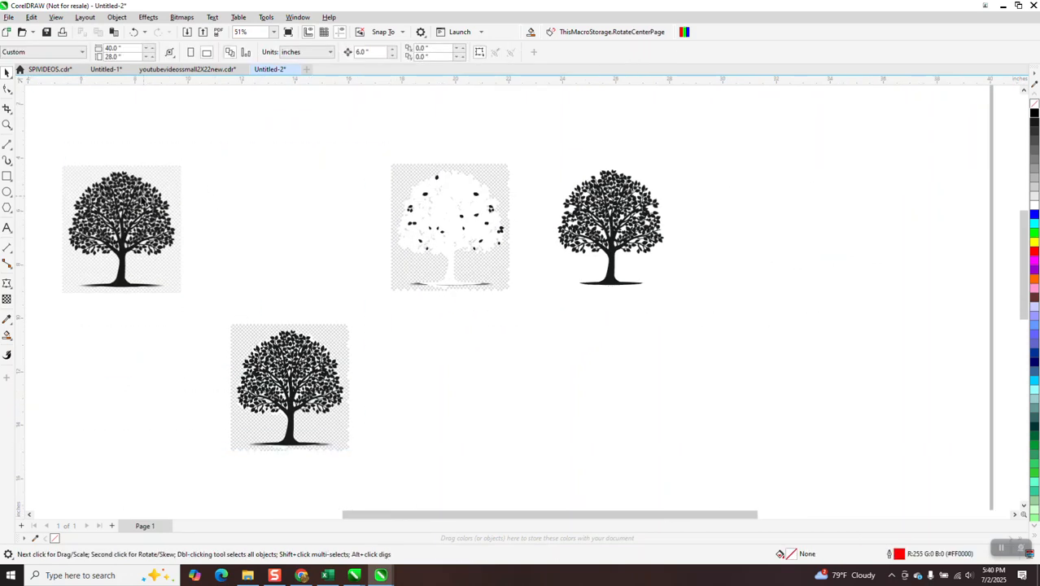
{"action": "key", "text": "Delete"}
{"action": "left_click", "coordinate": [257, 365]}
{"action": "key", "text": "Delete"}
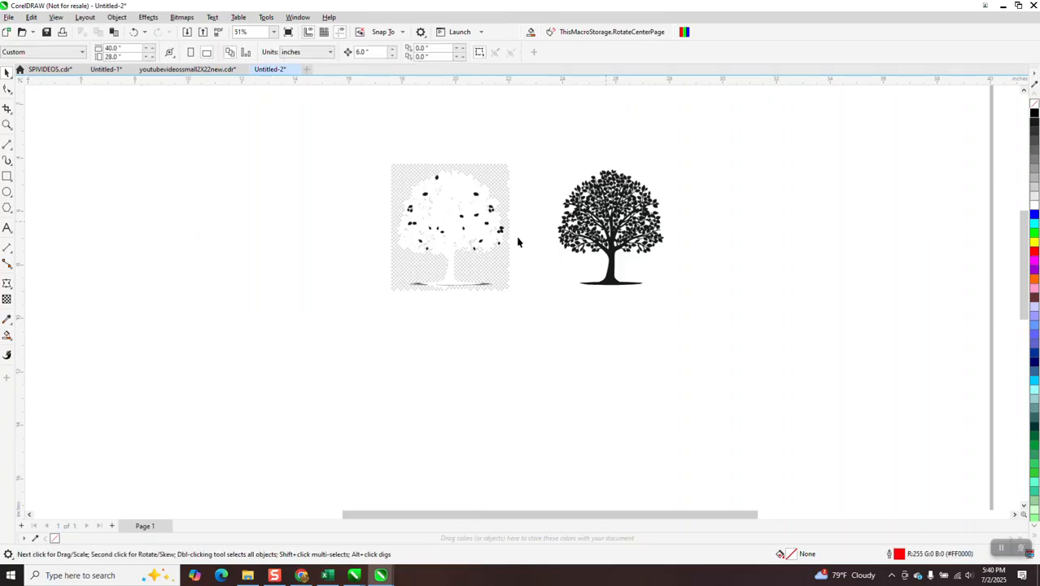
- Cut the separated black tree curve to the clipboard
{"action": "left_click", "coordinate": [7, 125]}
{"action": "left_click_drag", "start_coordinate": [355, 156], "coordinate": [775, 333]}
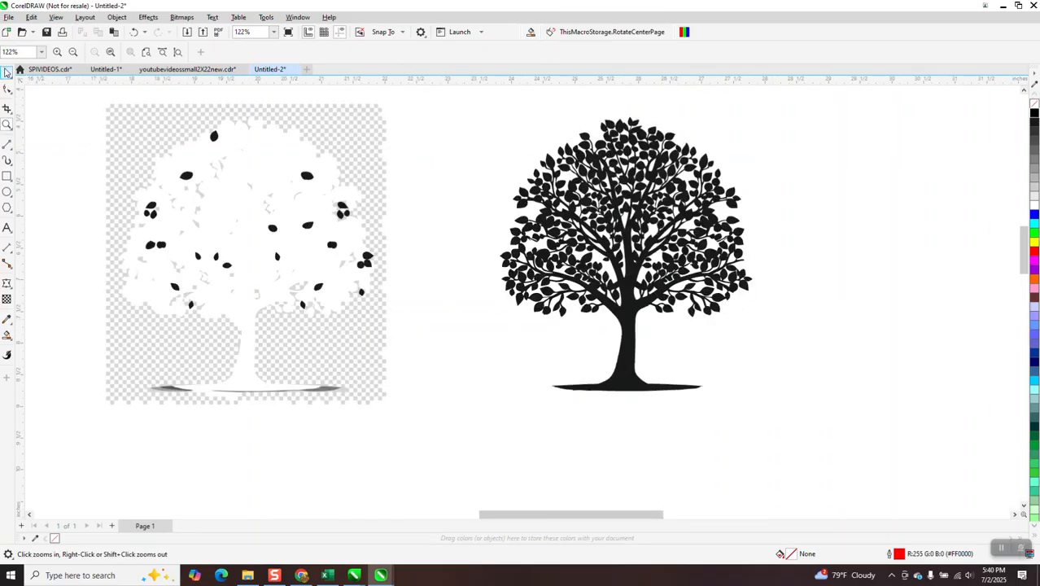
{"action": "left_click", "coordinate": [7, 72]}
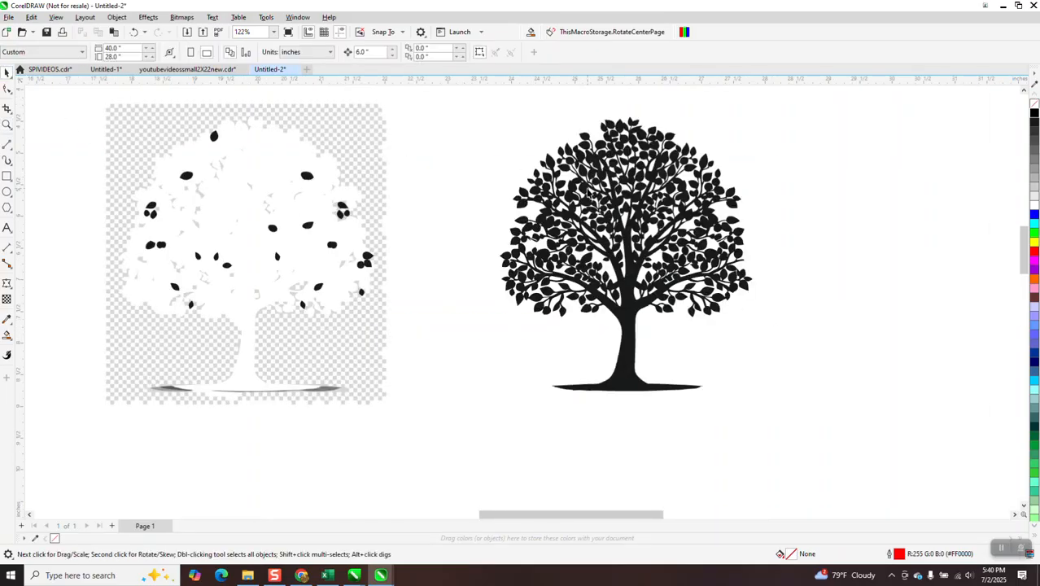
{"action": "left_click", "coordinate": [591, 167]}
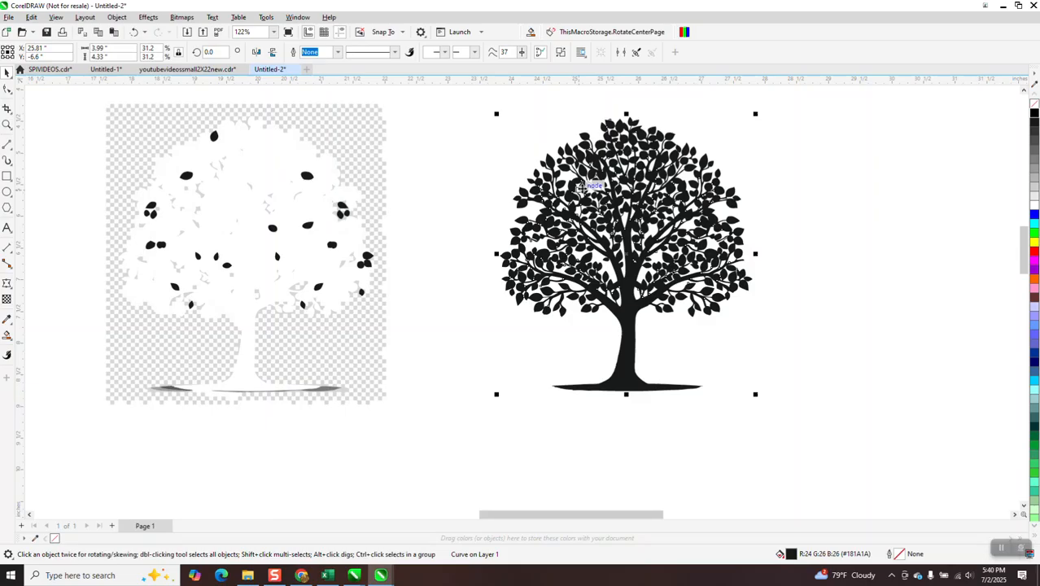
{"action": "right_click", "coordinate": [581, 187]}
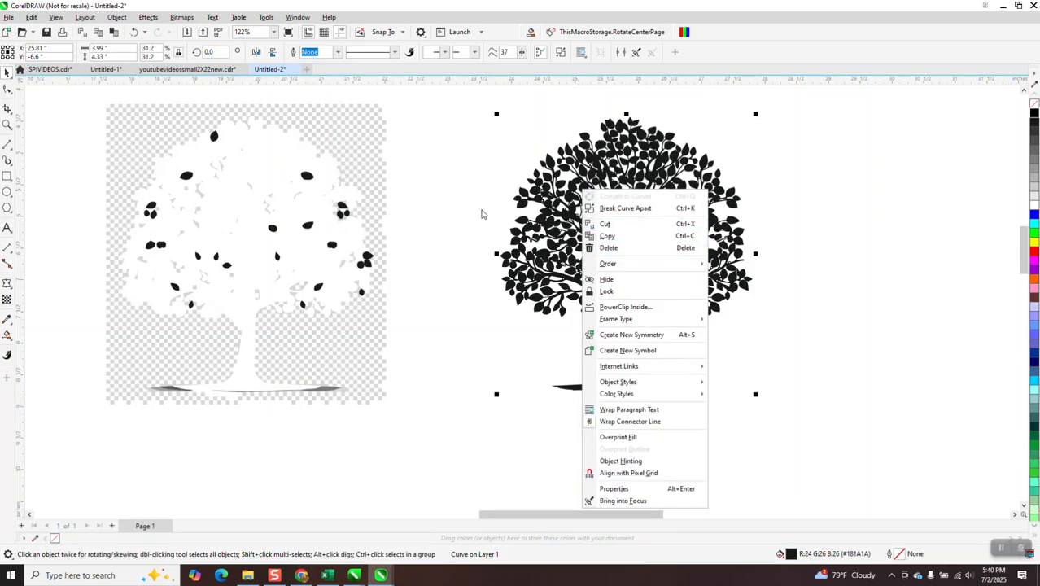
{"action": "left_click", "coordinate": [605, 225]}
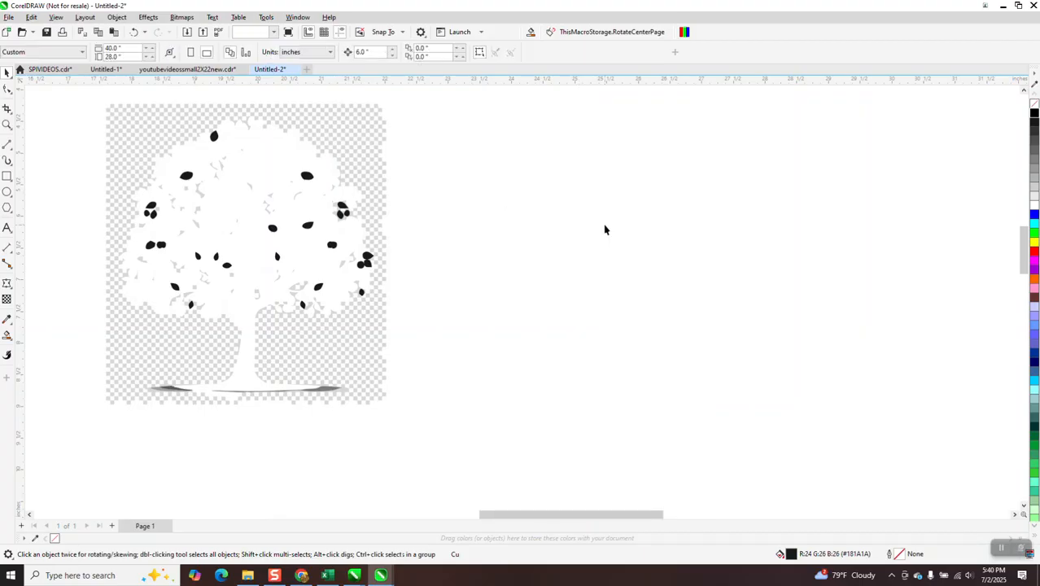
- Find all objects on the current page matching the properties of a stray black leaf, and group them
{"action": "left_click", "coordinate": [213, 138]}
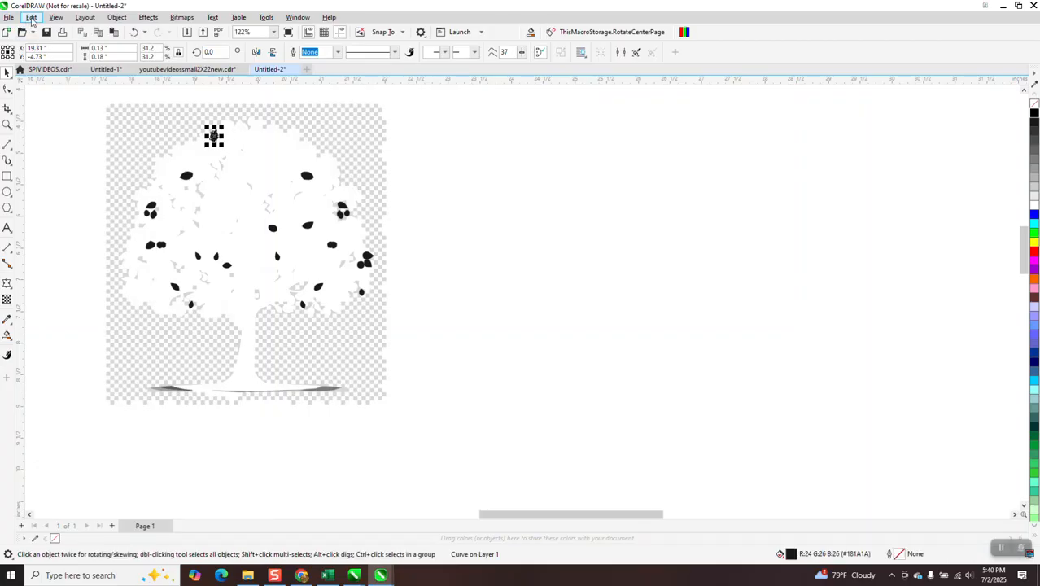
{"action": "left_click", "coordinate": [31, 18]}
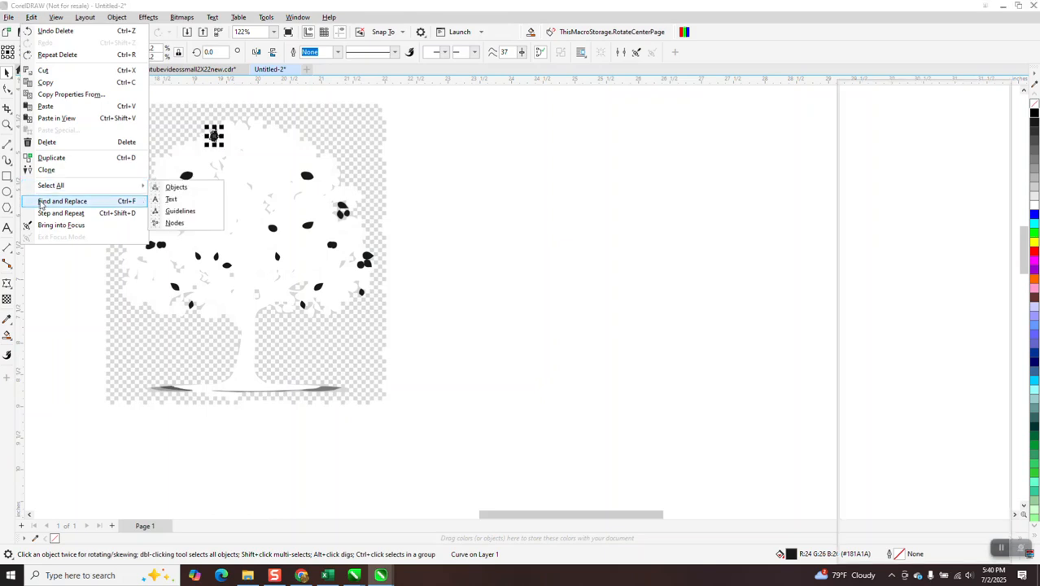
{"action": "left_click", "coordinate": [49, 201]}
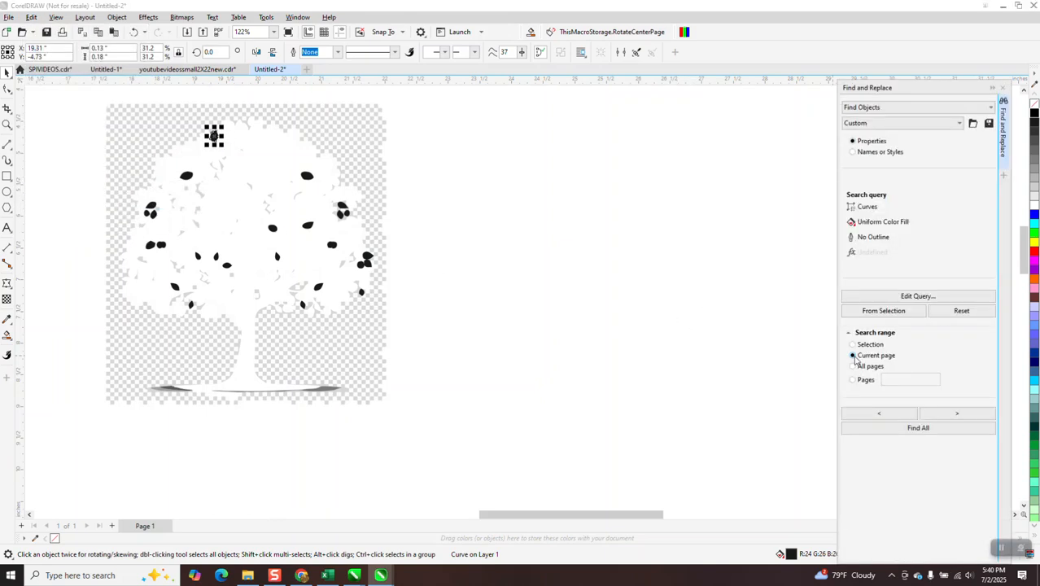
{"action": "left_click", "coordinate": [872, 310]}
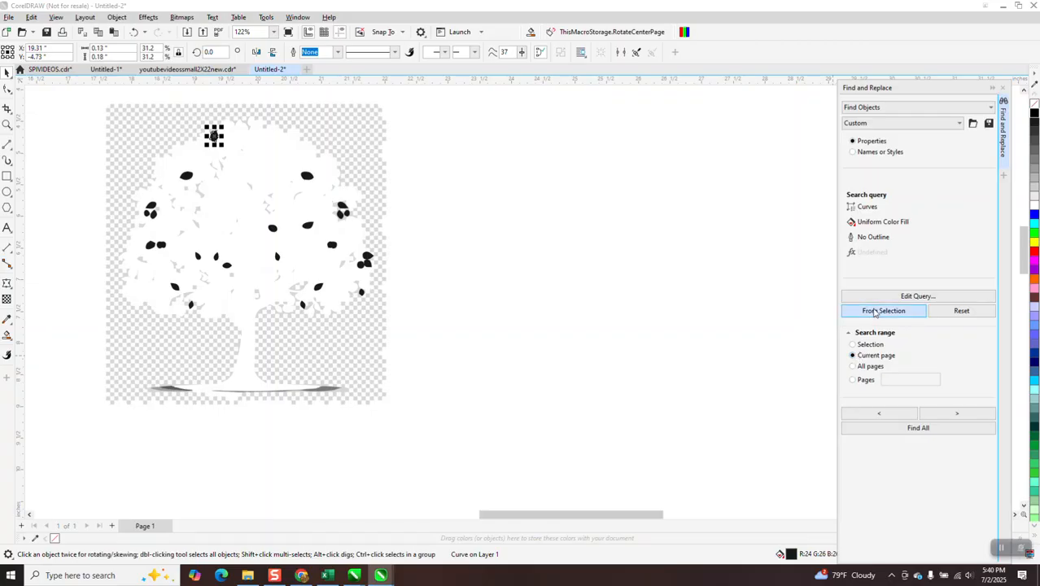
{"action": "left_click", "coordinate": [924, 428]}
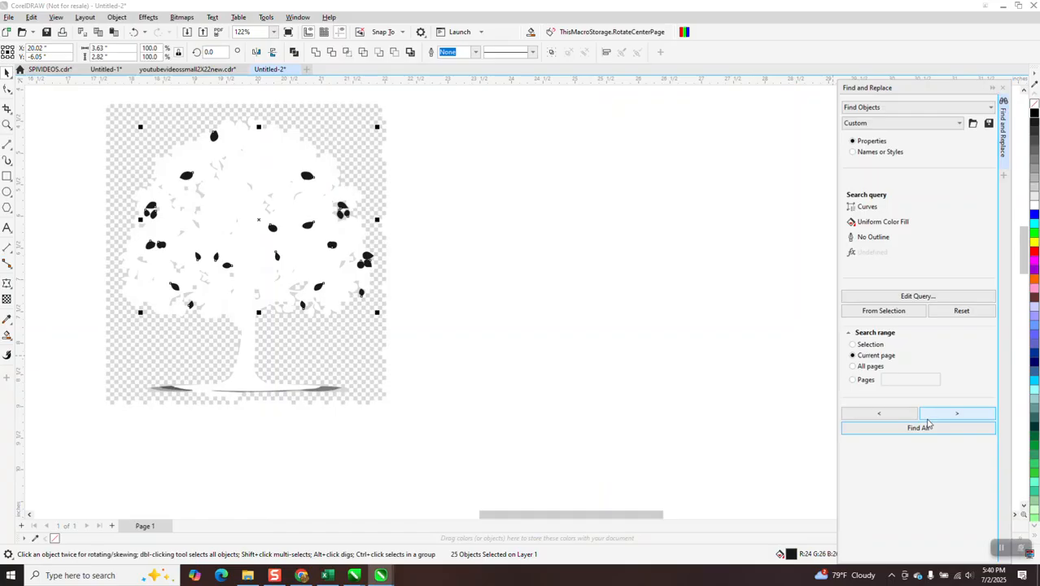
{"action": "key", "text": "ctrl+g"}
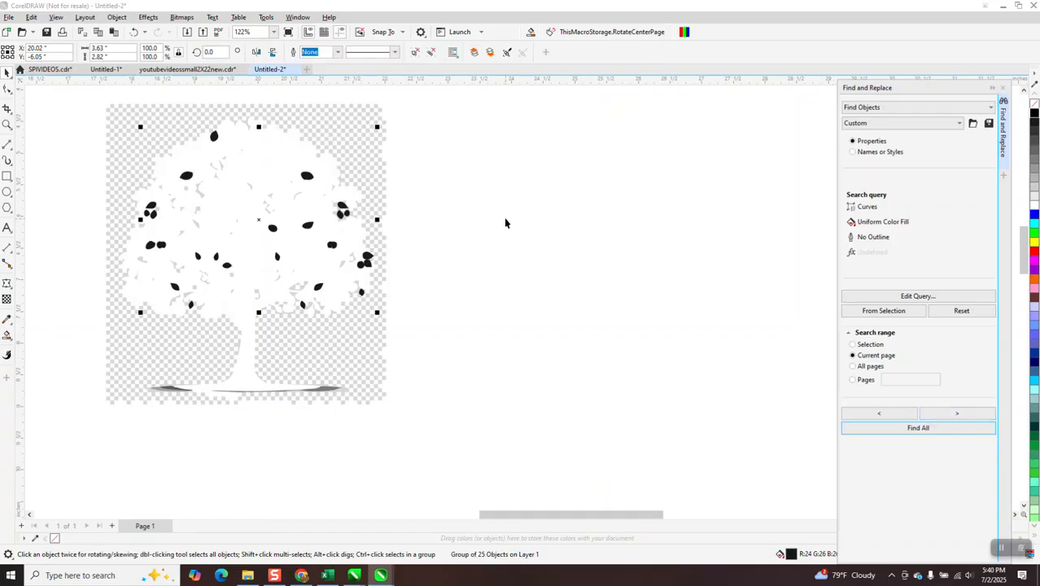
- Paste the cut black tree curve back onto the page and deselect it
{"action": "left_click", "coordinate": [559, 227]}
{"action": "right_click", "coordinate": [558, 227]}
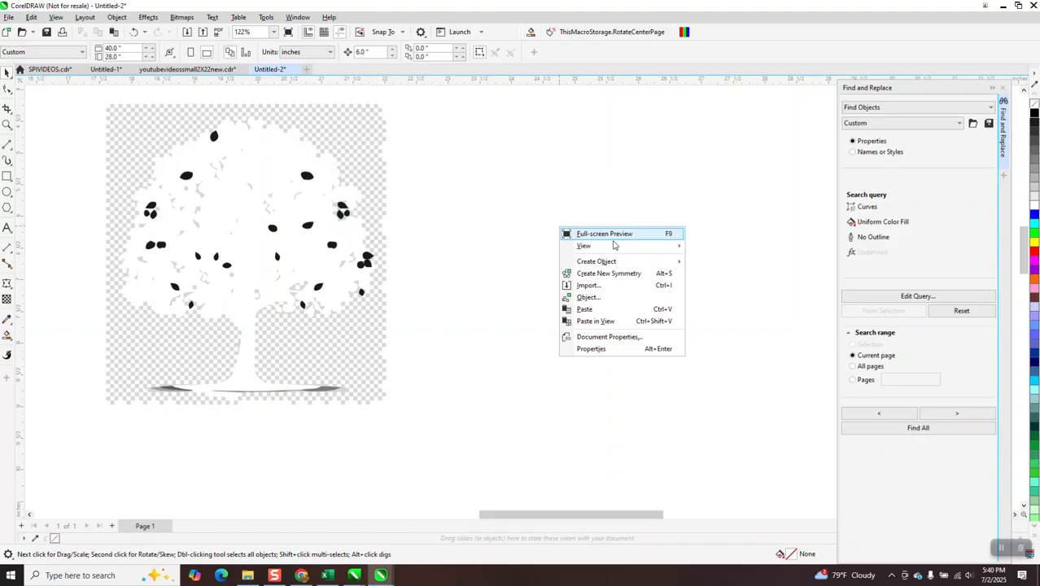
{"action": "left_click", "coordinate": [588, 309]}
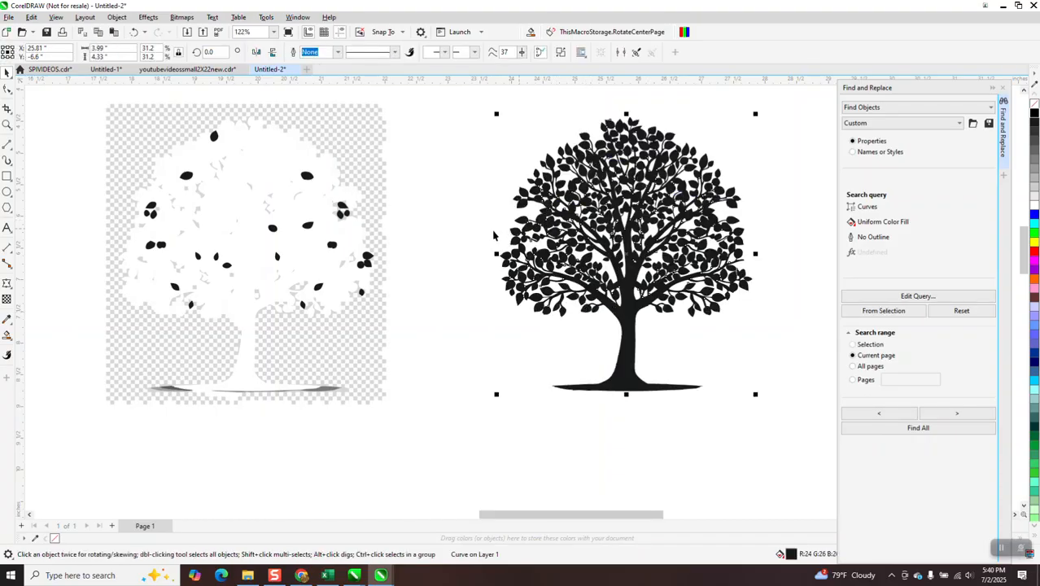
{"action": "left_click", "coordinate": [444, 148]}
- Move the grouped black leaves 6 inches down and 6 inches right, off the background pieces
{"action": "left_click", "coordinate": [308, 178]}
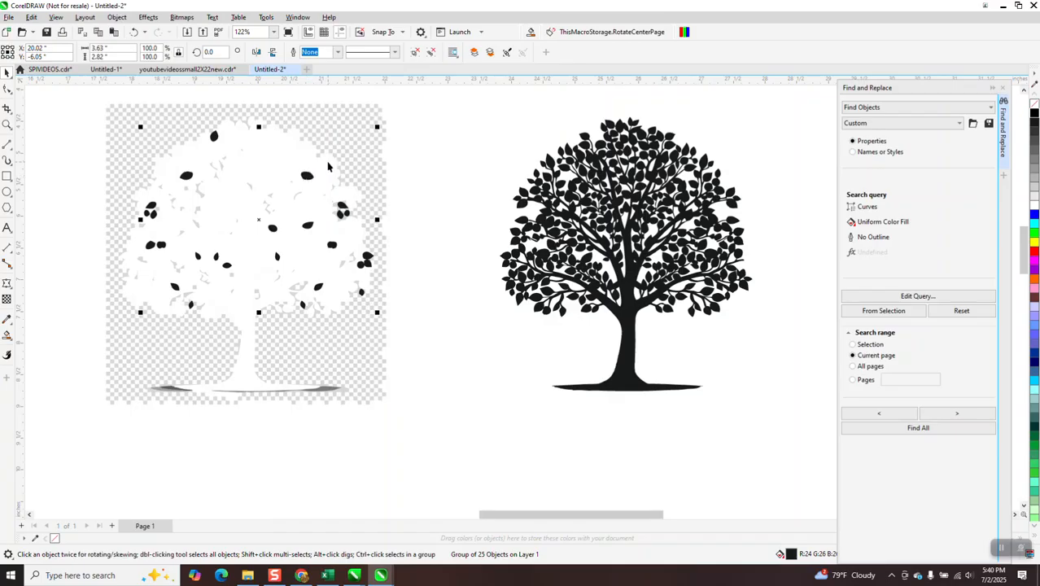
{"action": "key", "text": "Down"}
{"action": "scroll", "coordinate": [480, 113], "scroll_direction": "down", "scroll_amount": 1}
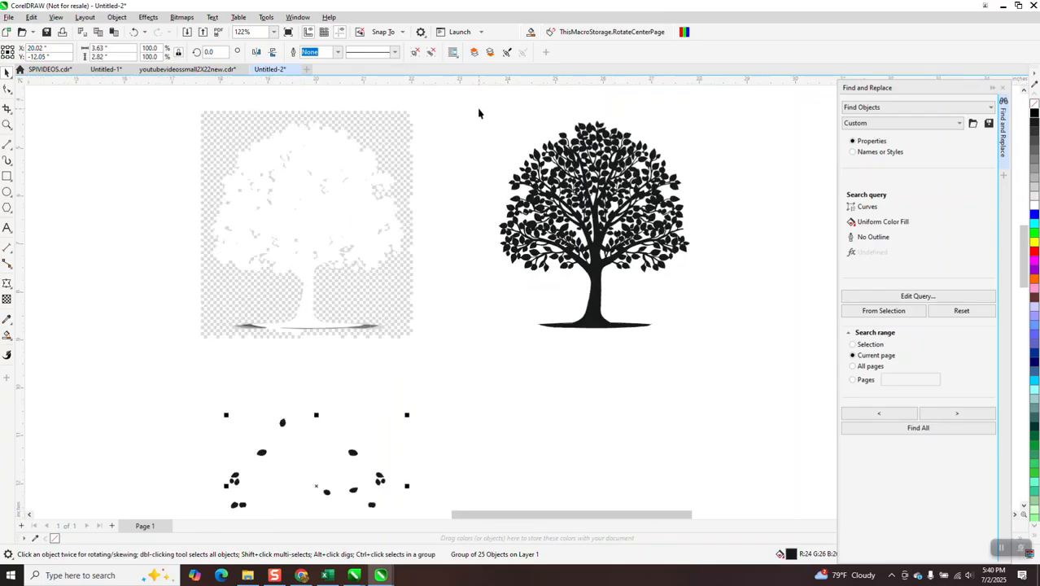
{"action": "key", "text": "Right"}
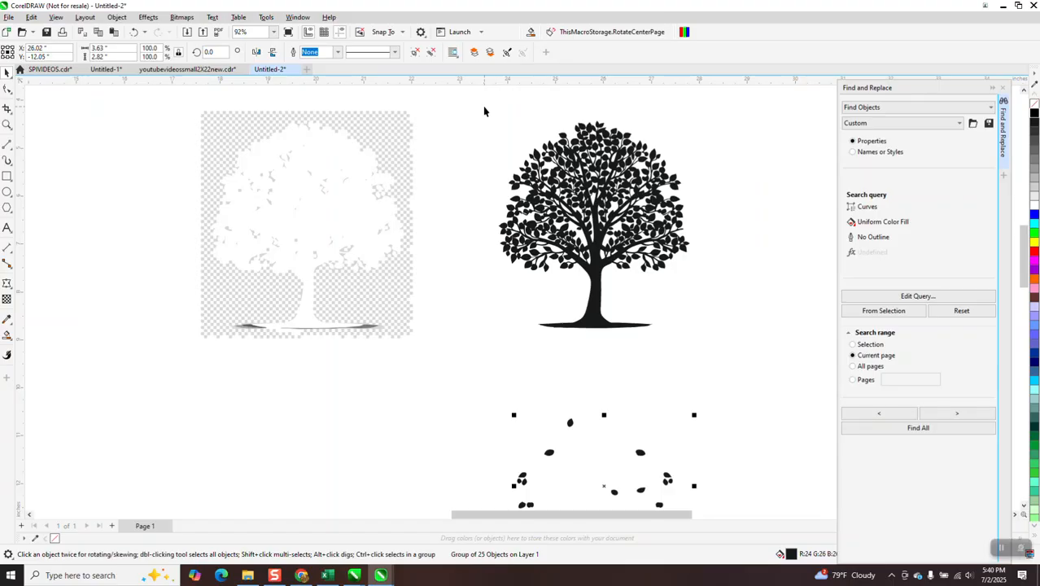
- Move the grouped leaves up 6 inches onto the black tree and delete all the leftover checkered background pieces
{"action": "key", "text": "Up"}
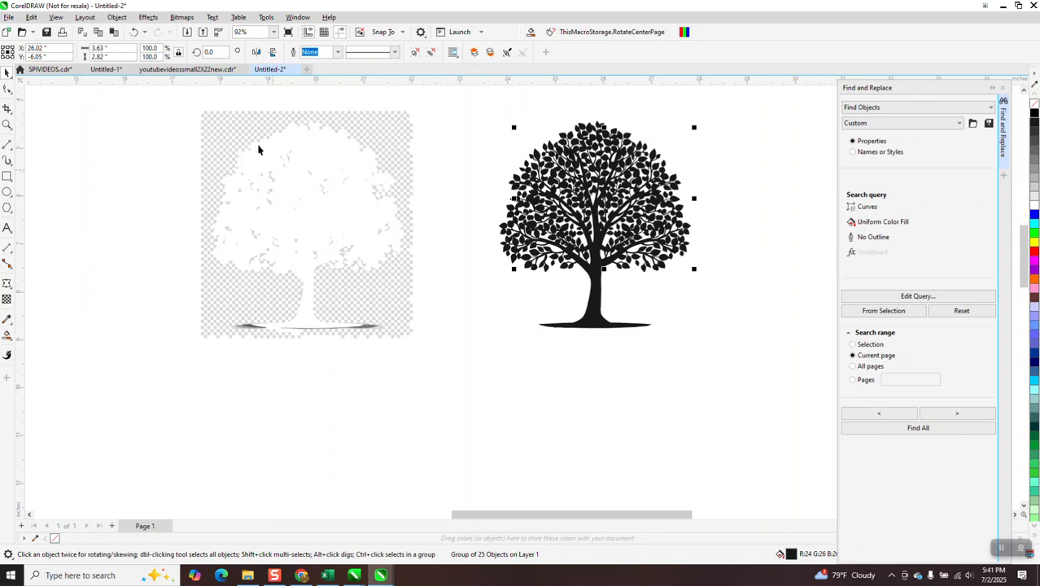
{"action": "left_click_drag", "start_coordinate": [183, 102], "coordinate": [429, 369]}
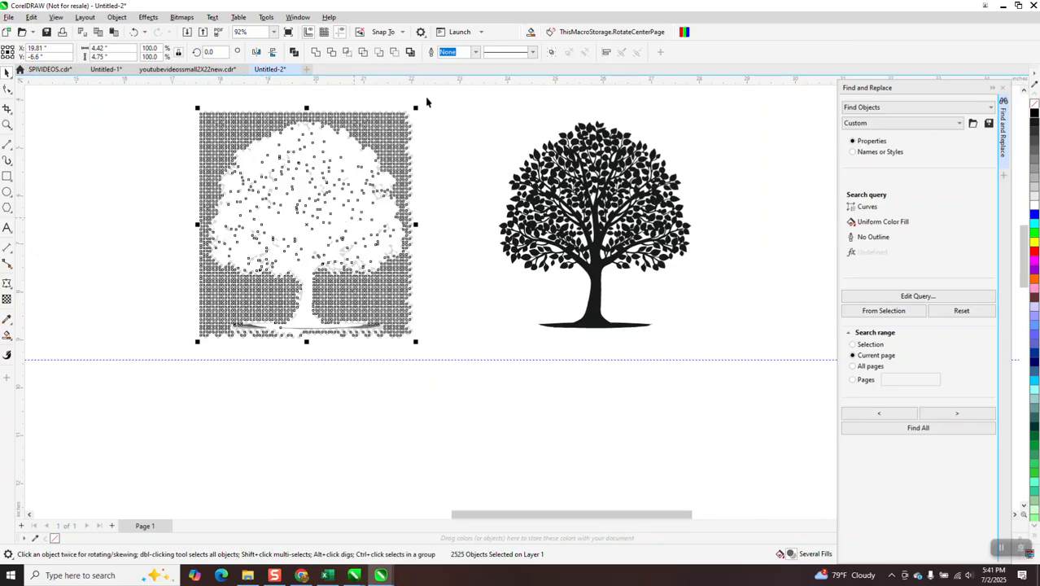
{"action": "left_click", "coordinate": [6, 124]}
{"action": "left_click_drag", "start_coordinate": [192, 113], "coordinate": [301, 175]}
{"action": "right_click", "coordinate": [318, 160]}
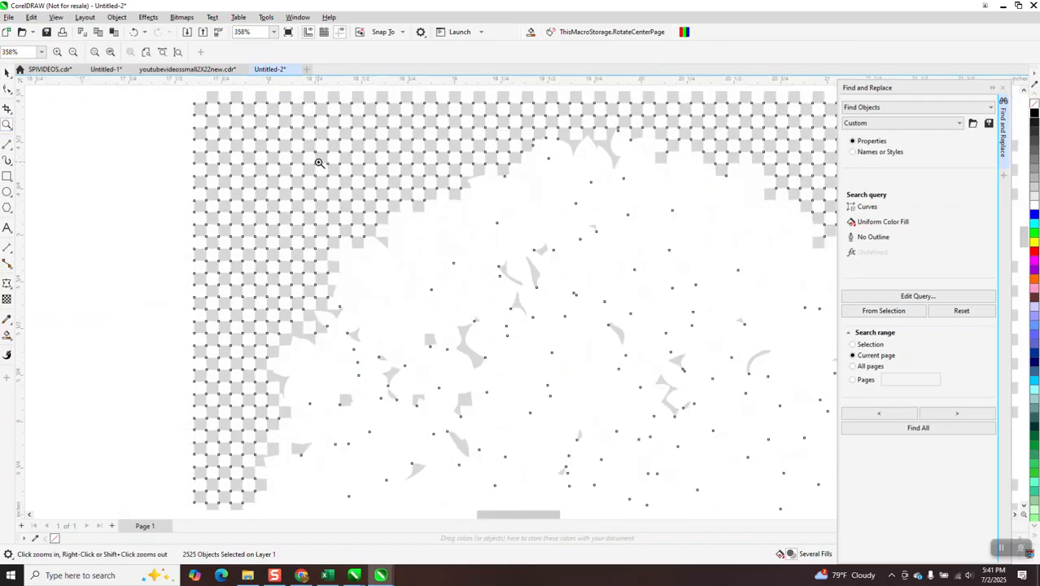
{"action": "right_click", "coordinate": [313, 158]}
{"action": "key", "text": "Delete"}
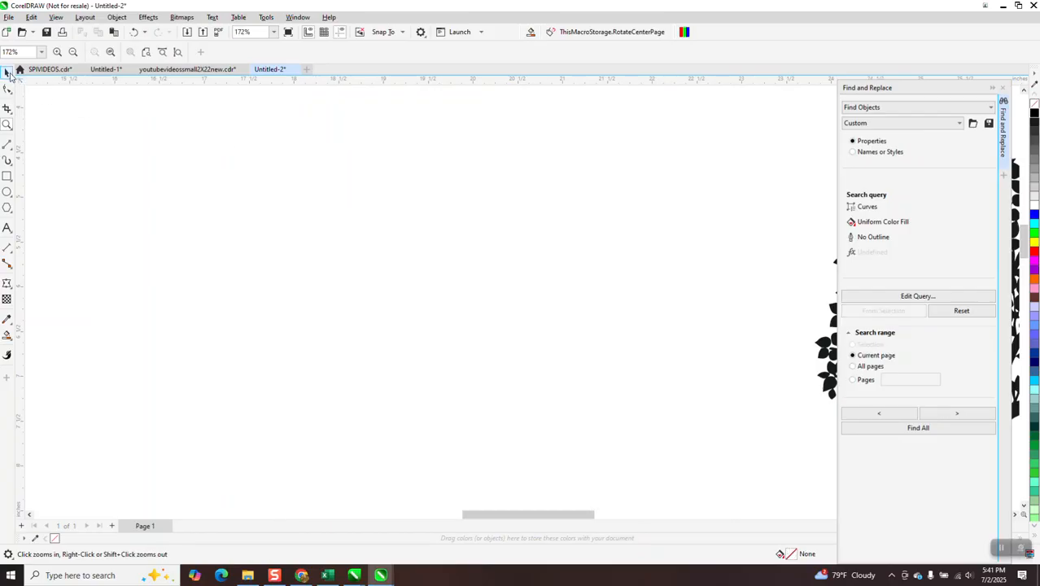
- Inspect the black tree's trunk, branches and leaves up close
{"action": "left_click", "coordinate": [6, 72]}
{"action": "scroll", "coordinate": [141, 167], "scroll_direction": "down", "scroll_amount": 3}
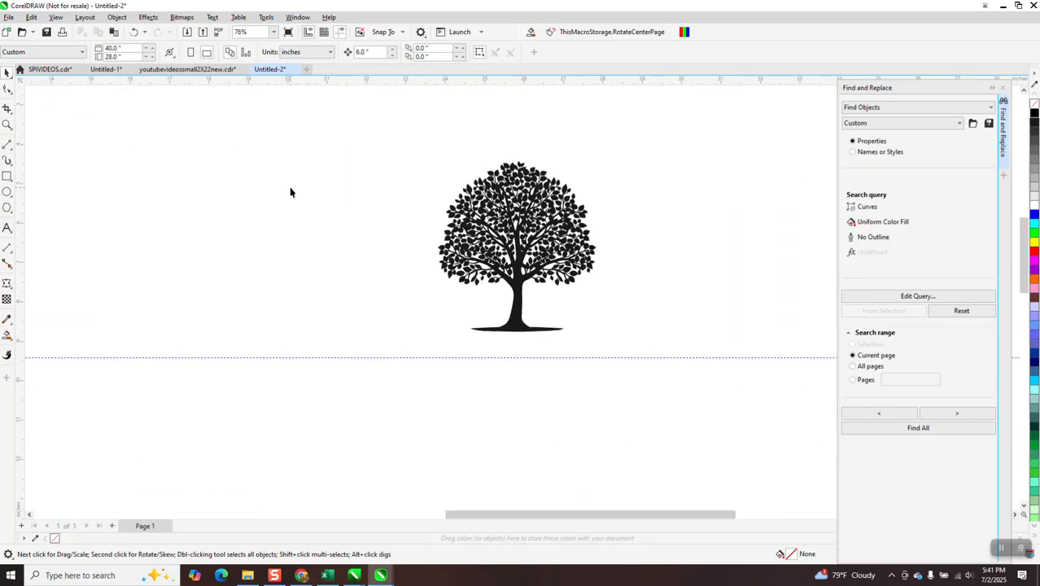
{"action": "left_click", "coordinate": [6, 124]}
{"action": "left_click_drag", "start_coordinate": [438, 157], "coordinate": [623, 368]}
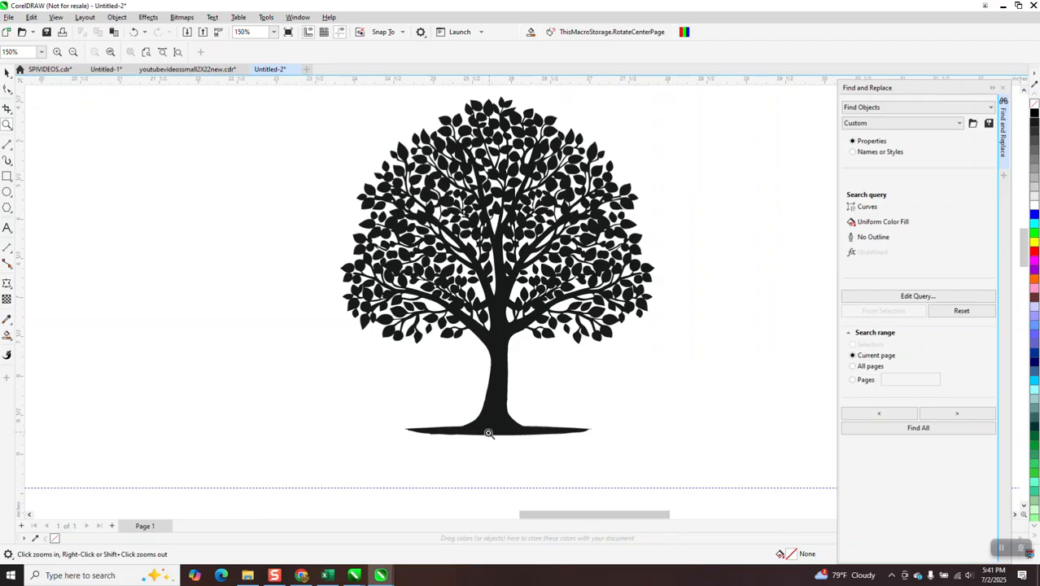
{"action": "left_click_drag", "start_coordinate": [421, 131], "coordinate": [705, 343]}
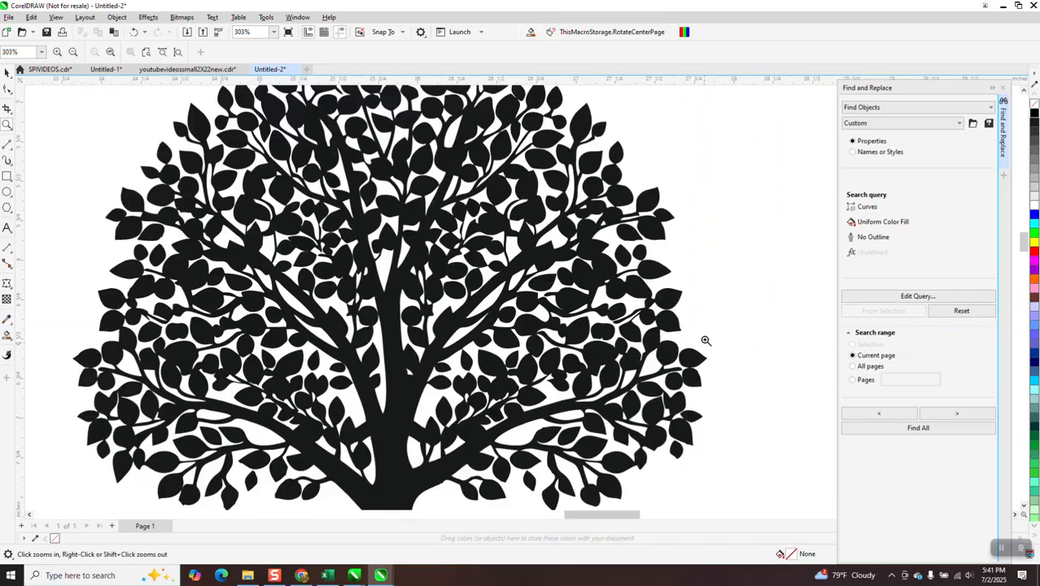
{"action": "scroll", "coordinate": [547, 198], "scroll_direction": "down", "scroll_amount": 5}
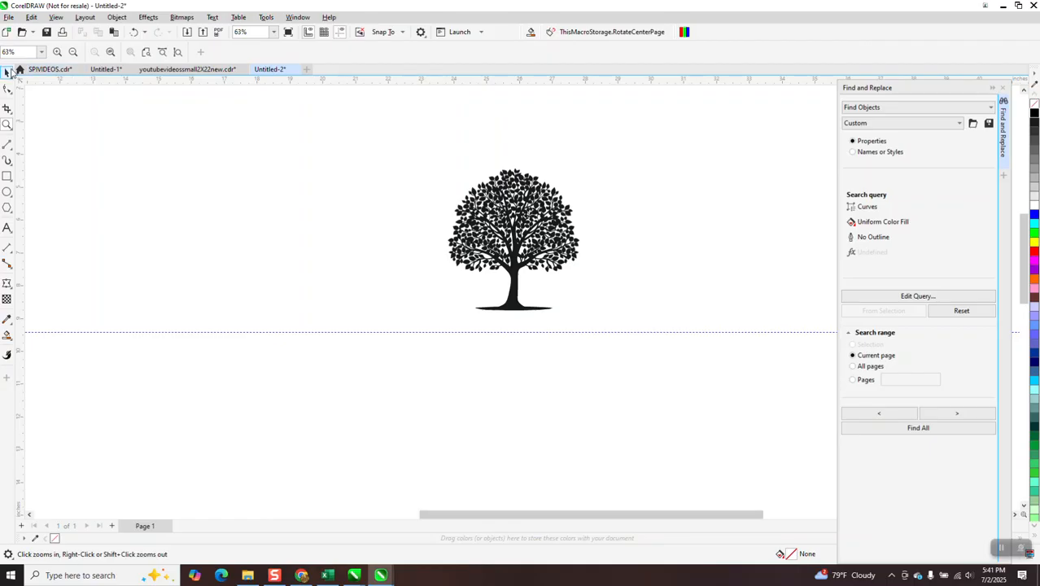
- Select the tree together with its grouped leaves and place a copy of both 6 inches to the right
{"action": "left_click", "coordinate": [6, 71]}
{"action": "left_click_drag", "start_coordinate": [432, 149], "coordinate": [631, 330]}
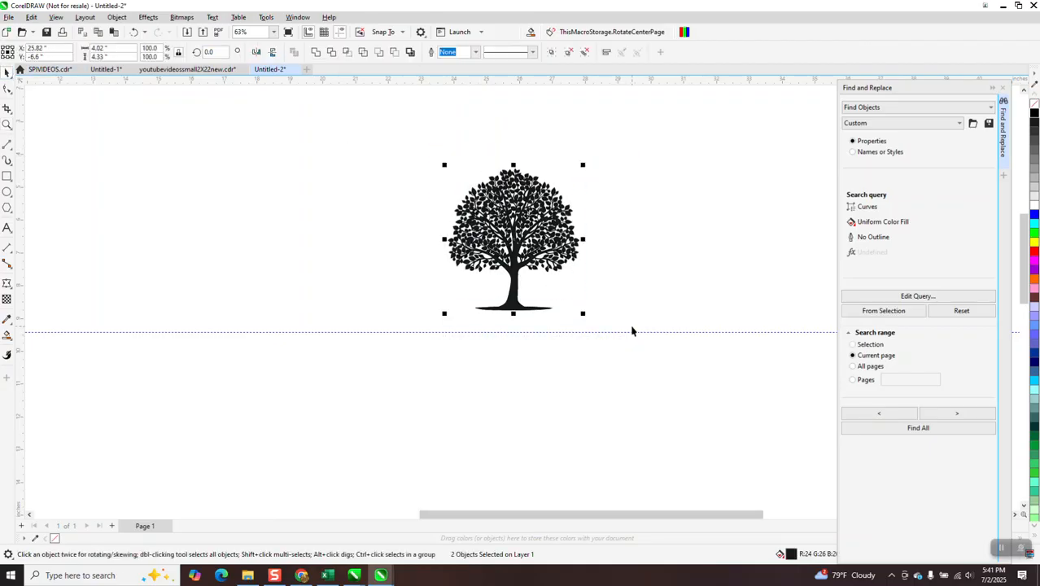
{"action": "key", "text": "ctrl+d"}
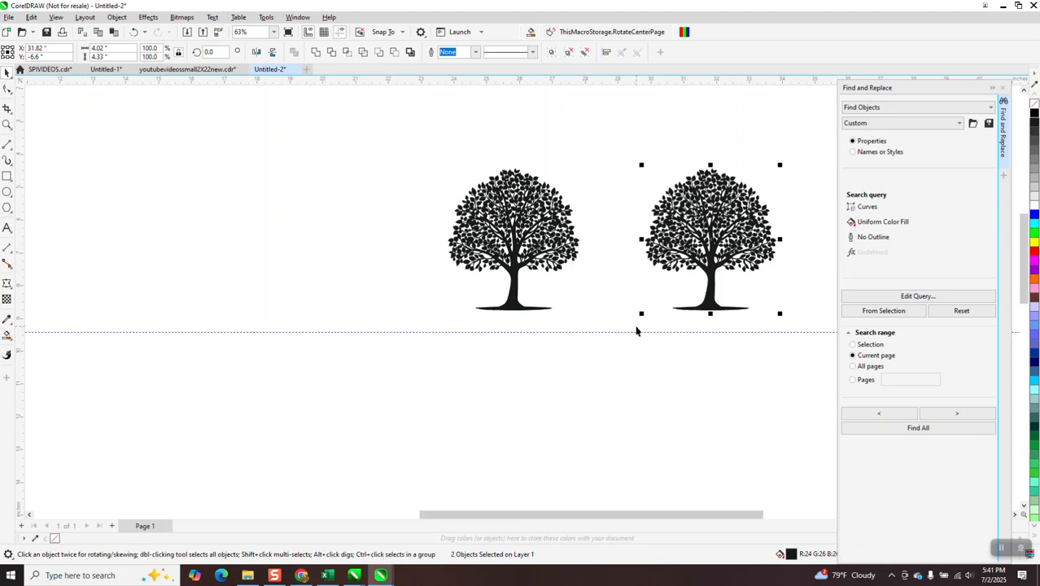
{"action": "key", "text": "Delete"}
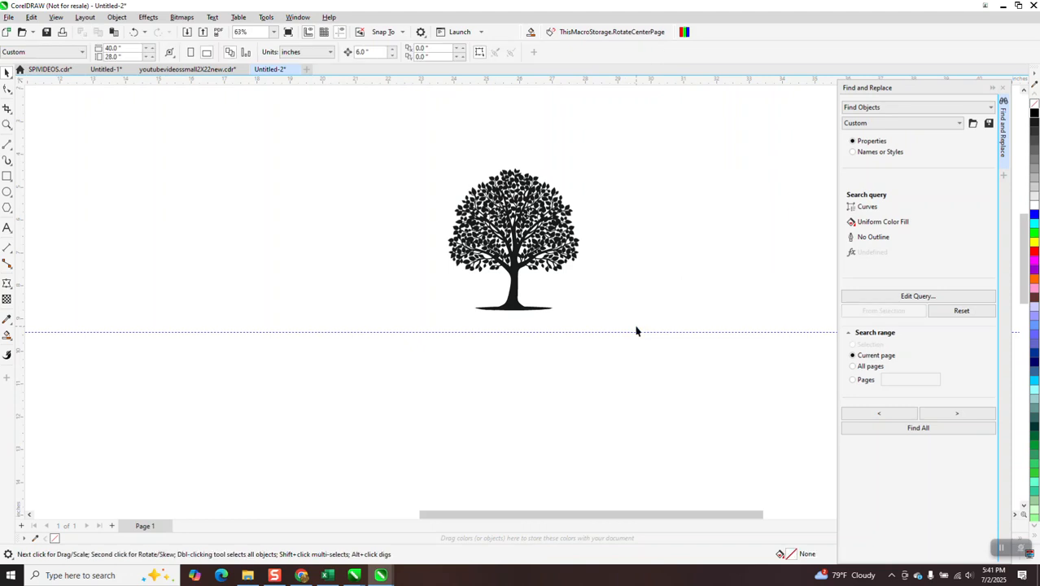
{"action": "right_click", "coordinate": [688, 239]}
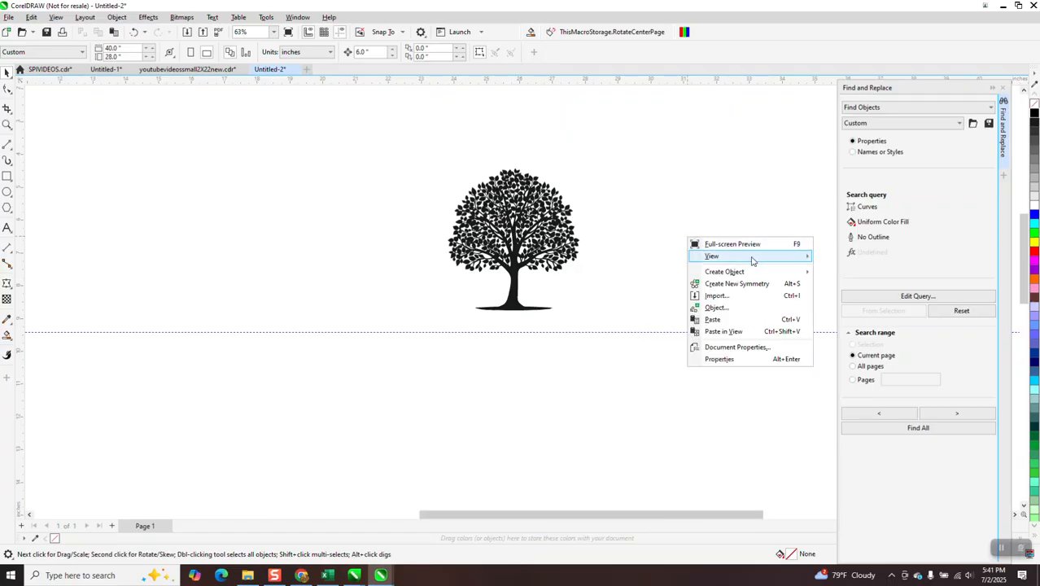
{"action": "left_click", "coordinate": [712, 320]}
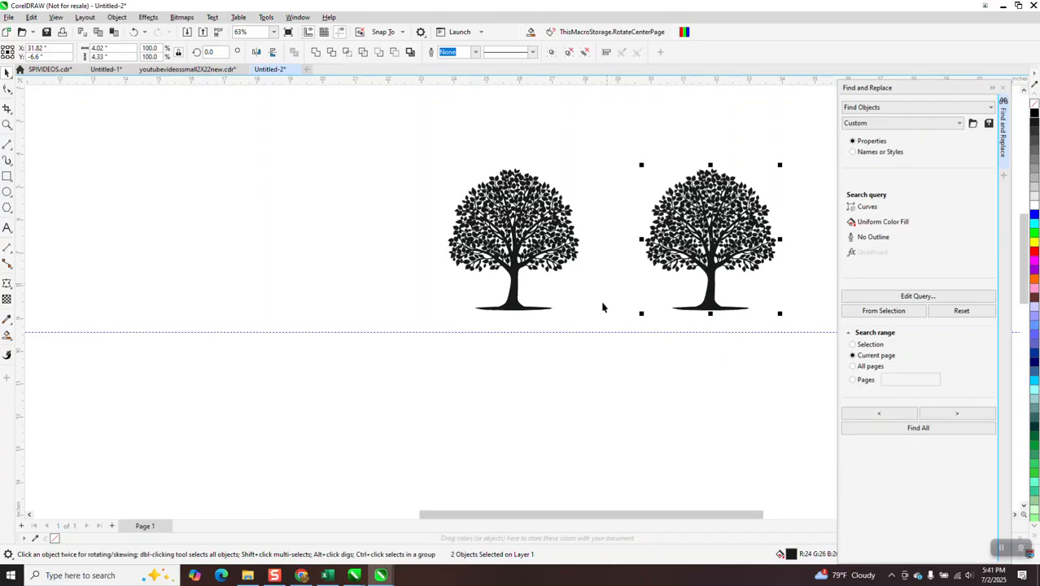
- Paste another copy of the tree in view, below and between the two trees, and delete it
{"action": "right_click", "coordinate": [600, 325]}
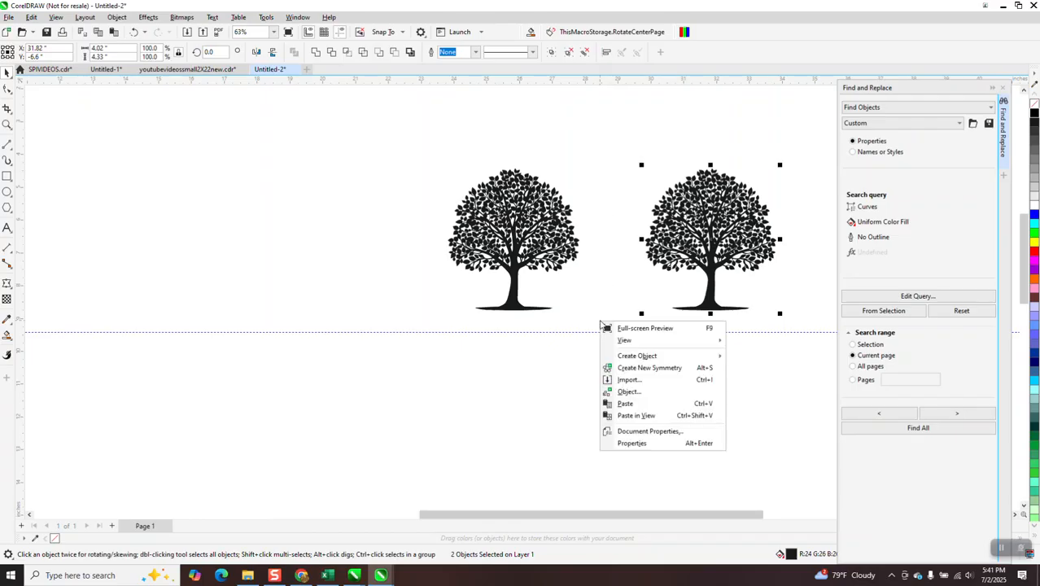
{"action": "left_click", "coordinate": [631, 415]}
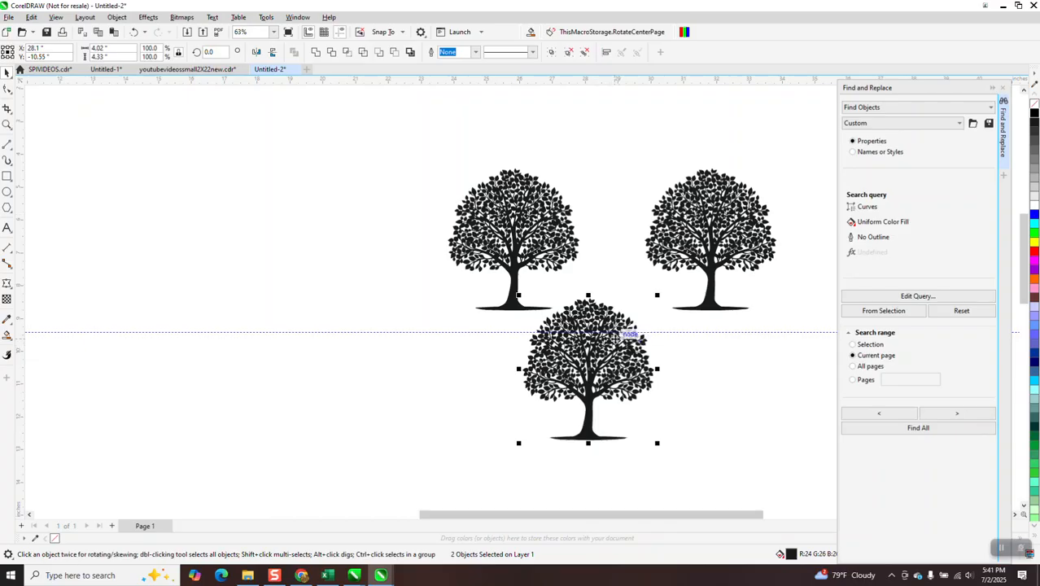
{"action": "key", "text": "Delete"}
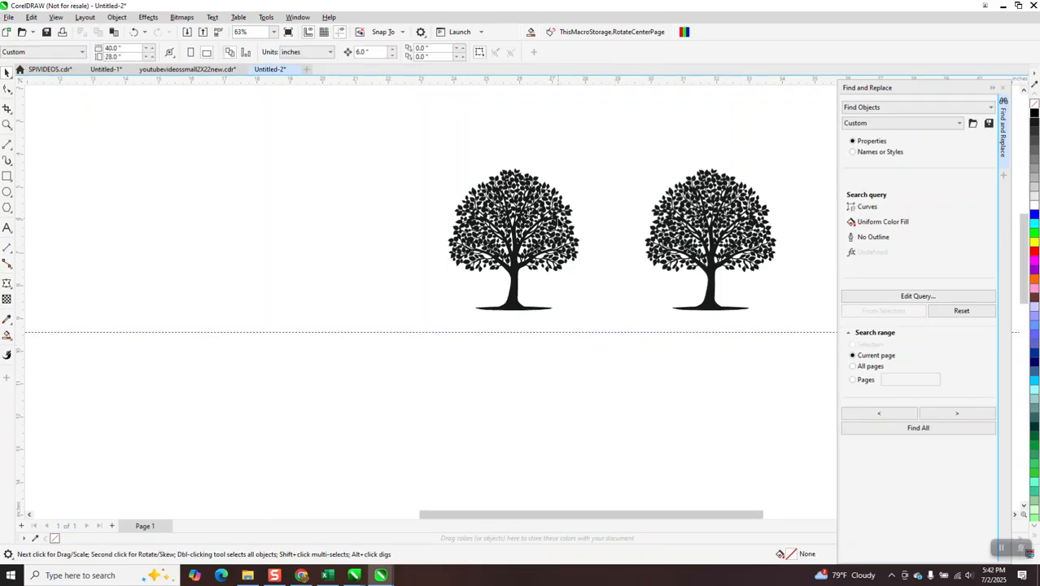
- Examine the original tree and its copy up close, checking the edges of the leaves and branches
{"action": "left_click", "coordinate": [8, 125]}
{"action": "left_click_drag", "start_coordinate": [458, 171], "coordinate": [604, 312]}
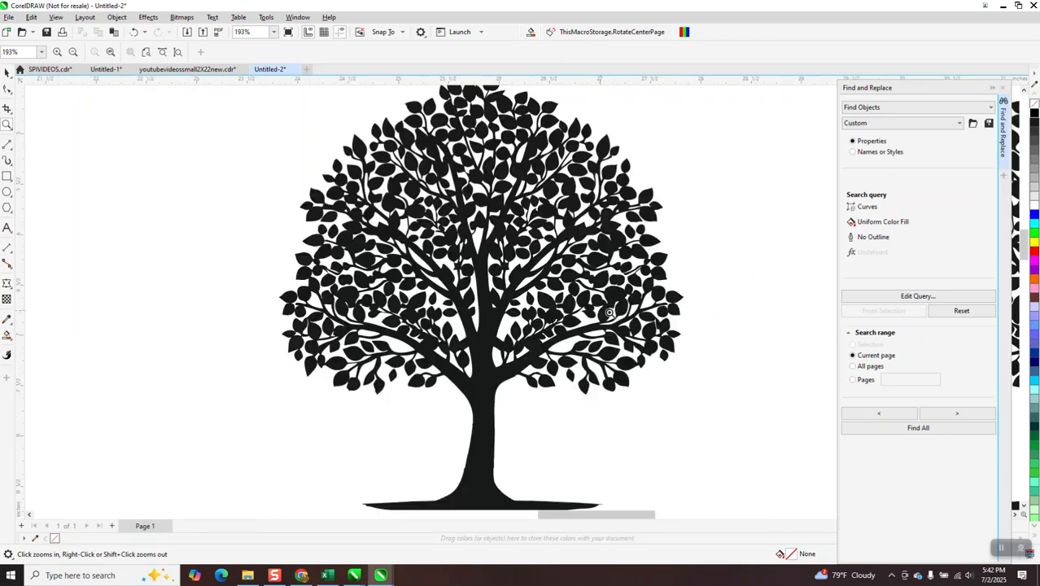
{"action": "scroll", "coordinate": [585, 285], "scroll_direction": "down", "scroll_amount": 1}
{"action": "scroll", "coordinate": [551, 254], "scroll_direction": "down", "scroll_amount": 1}
{"action": "left_click_drag", "start_coordinate": [665, 191], "coordinate": [787, 398]}
{"action": "left_click_drag", "start_coordinate": [521, 211], "coordinate": [634, 286]}
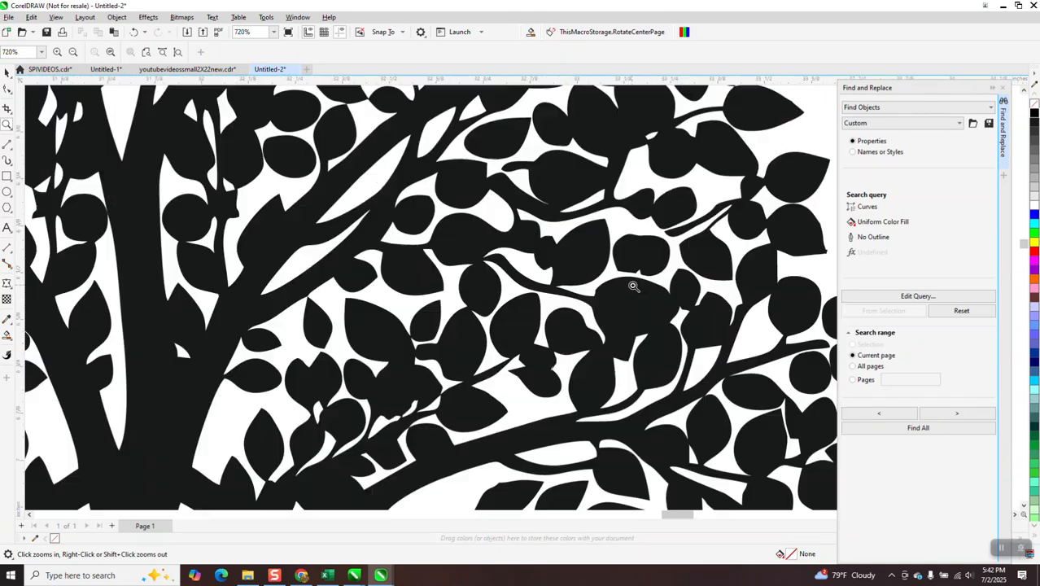
{"action": "scroll", "coordinate": [640, 244], "scroll_direction": "down", "scroll_amount": 2}
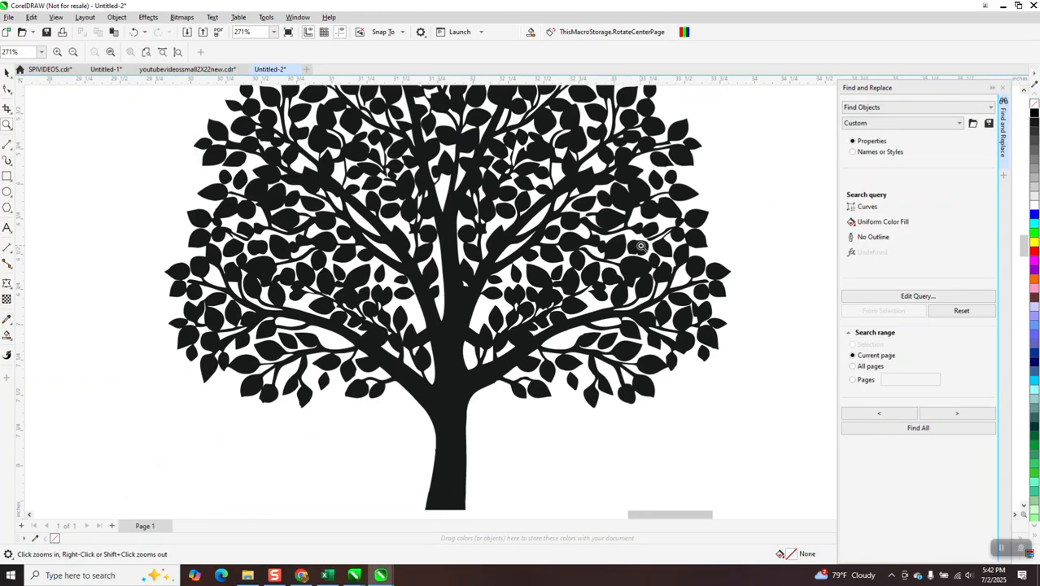